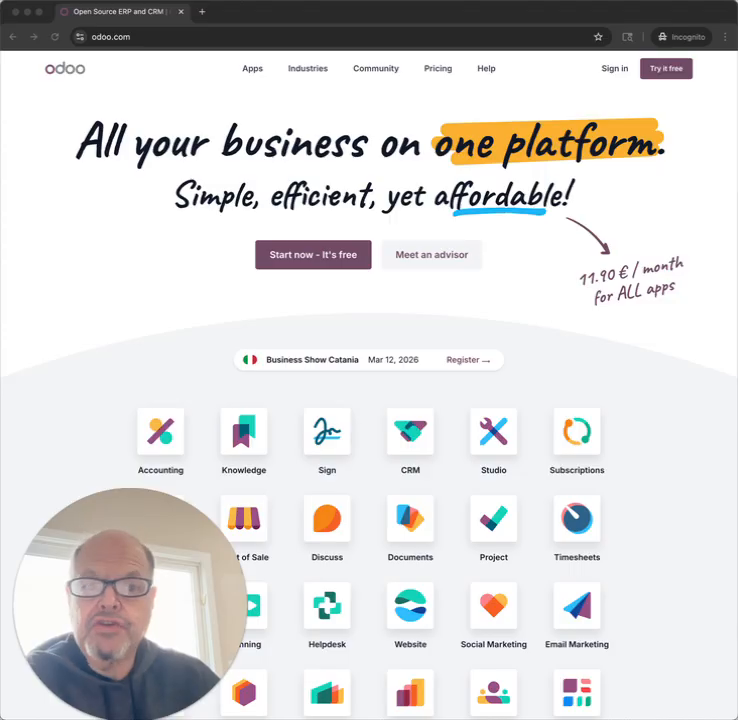
# Step: Start a free Odoo trial and look through the catalogue of available apps
pyautogui.click(612, 103)
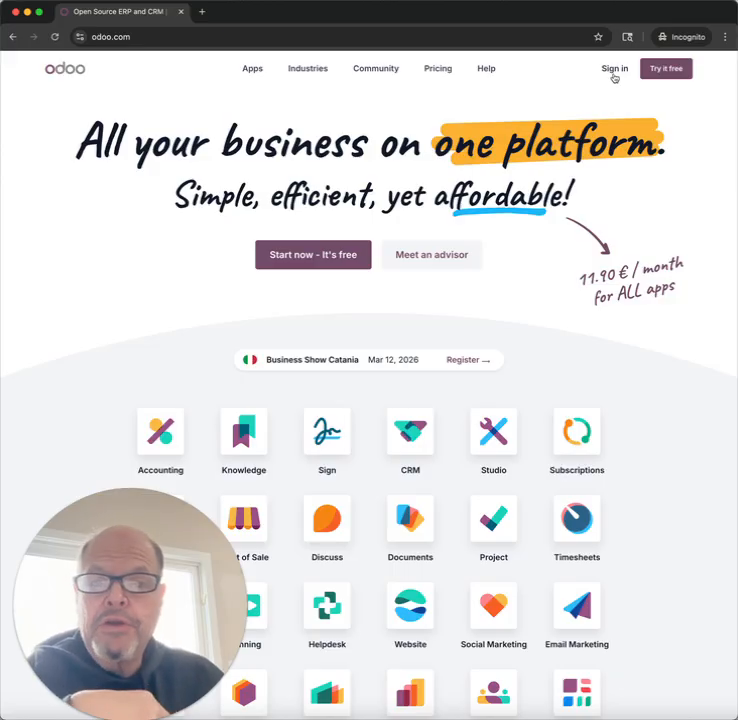
pyautogui.click(667, 69)
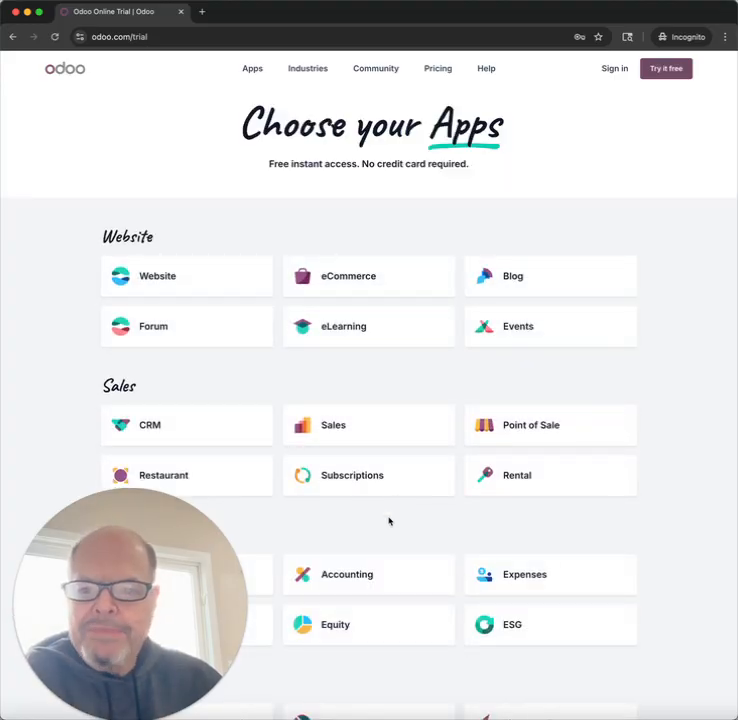
pyautogui.scroll(-10, 389, 521)
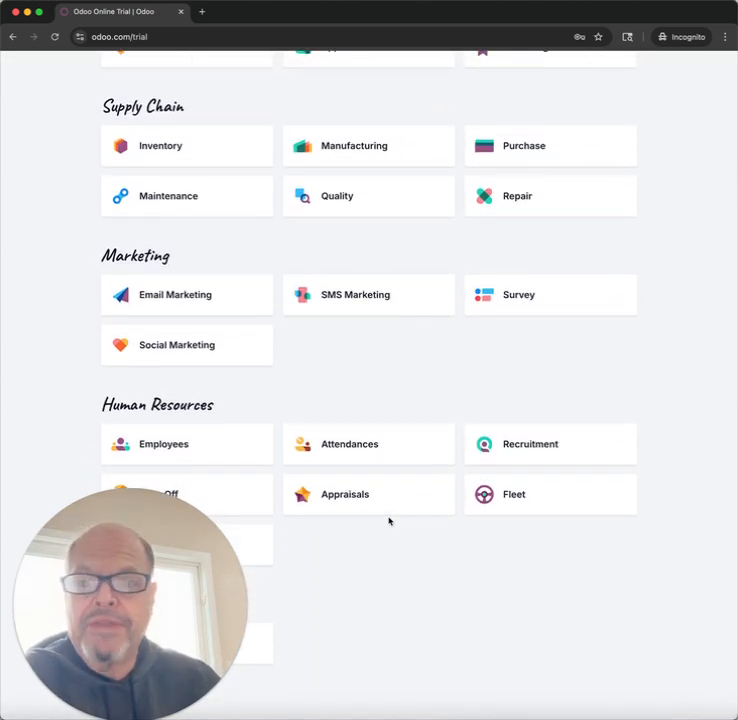
pyautogui.scroll(5, 389, 521)
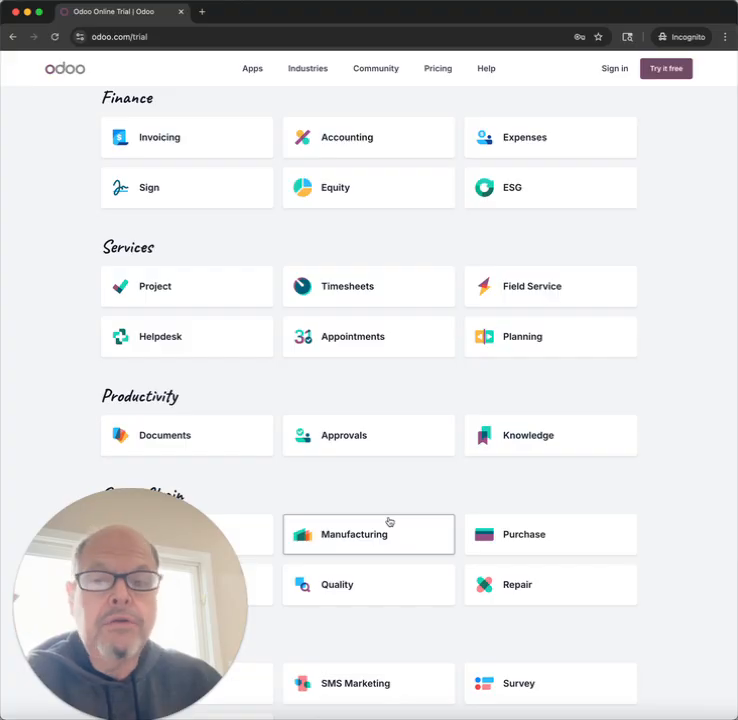
pyautogui.scroll(4, 389, 521)
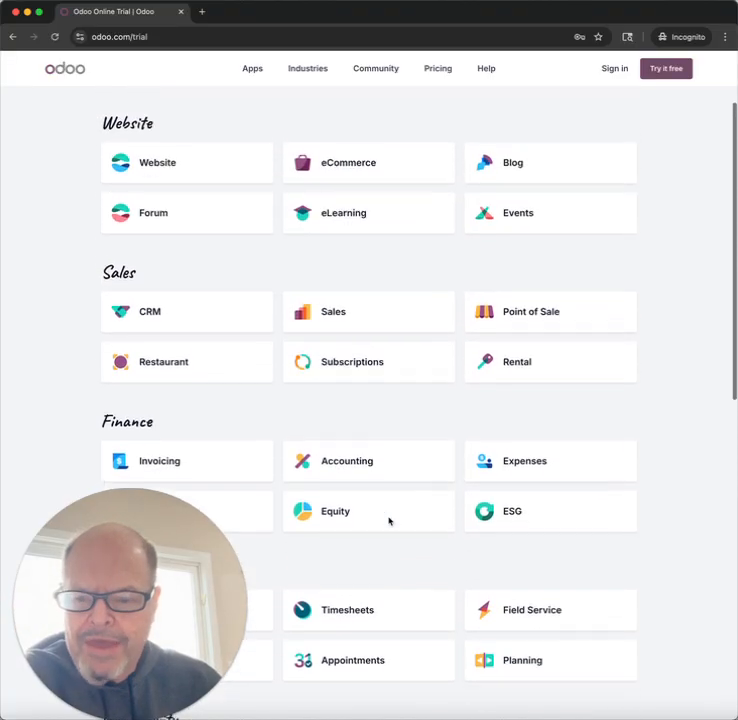
pyautogui.scroll(2, 389, 521)
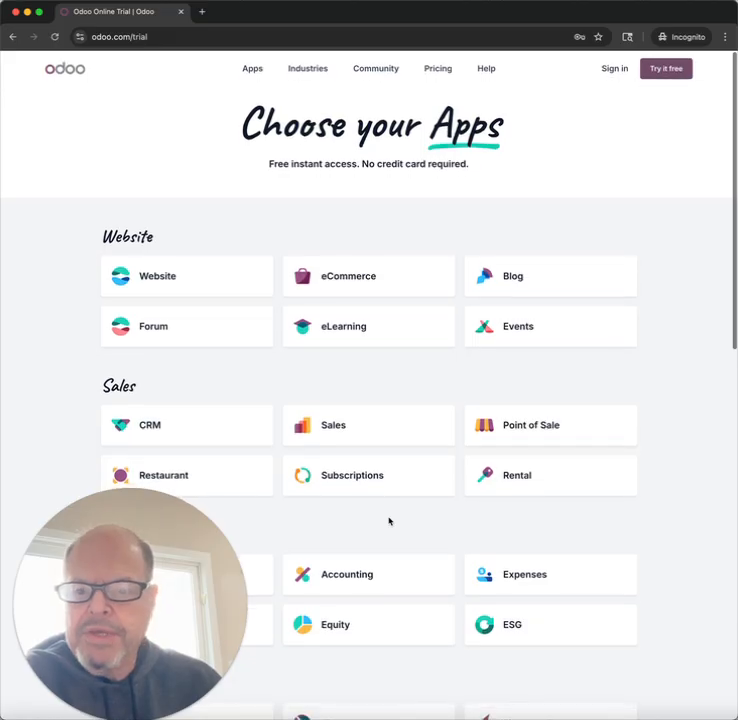
# Step: Select the Website, CRM, Sales and Invoicing apps for the trial and continue to the registration form
pyautogui.scroll(-1, 389, 521)
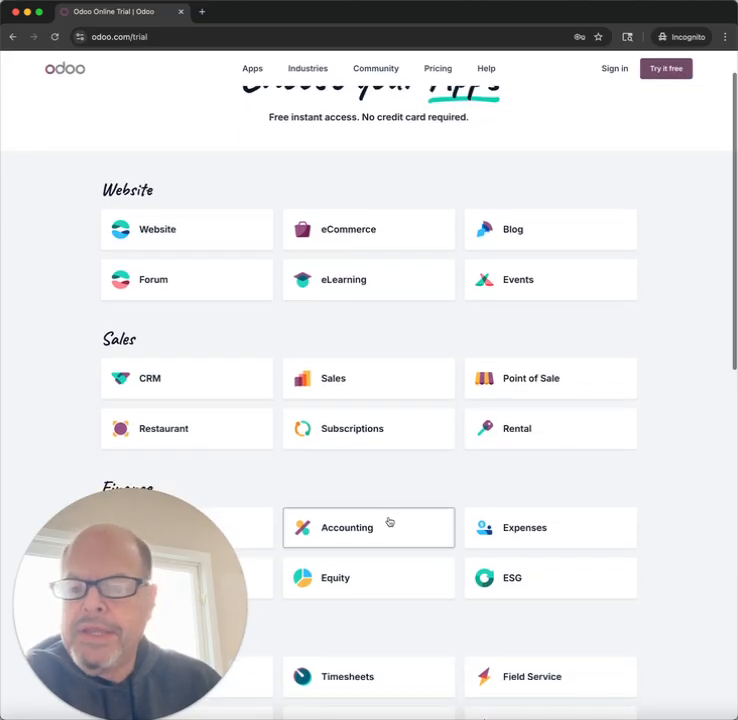
pyautogui.click(228, 243)
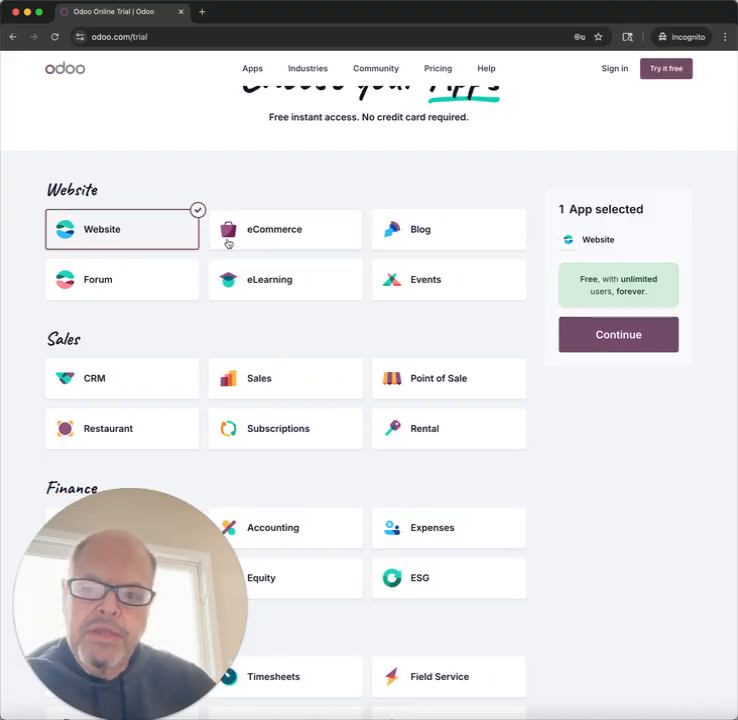
pyautogui.click(161, 398)
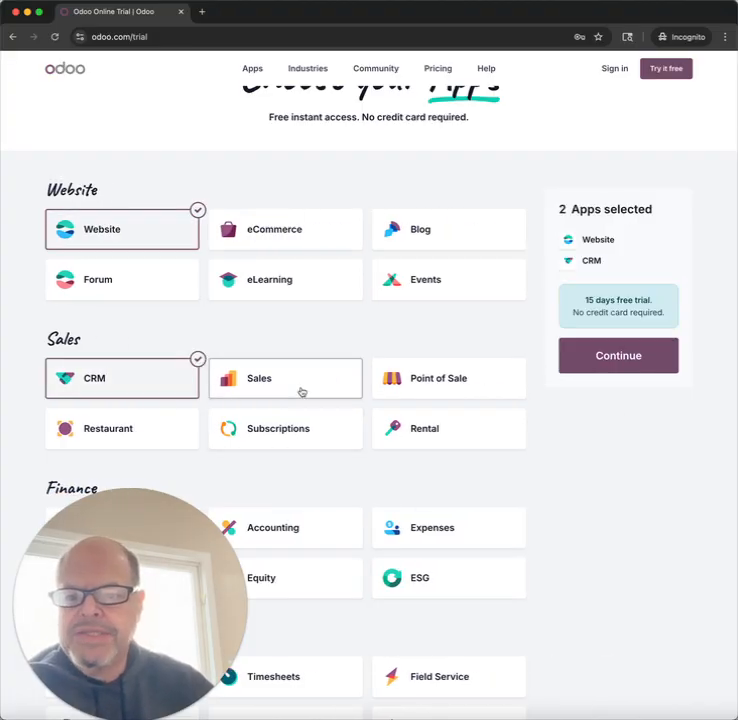
pyautogui.click(301, 392)
pyautogui.scroll(-3, 301, 392)
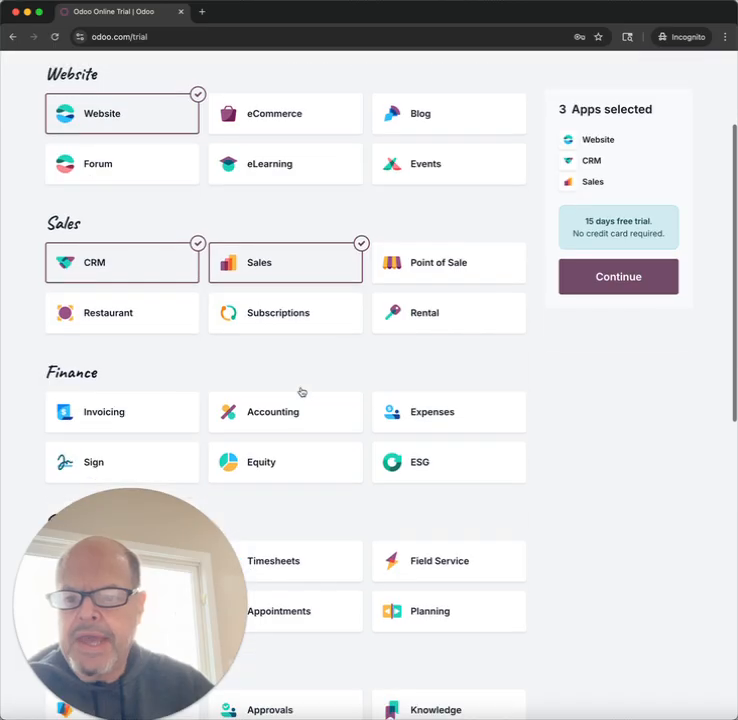
pyautogui.click(143, 411)
pyautogui.scroll(1, 233, 390)
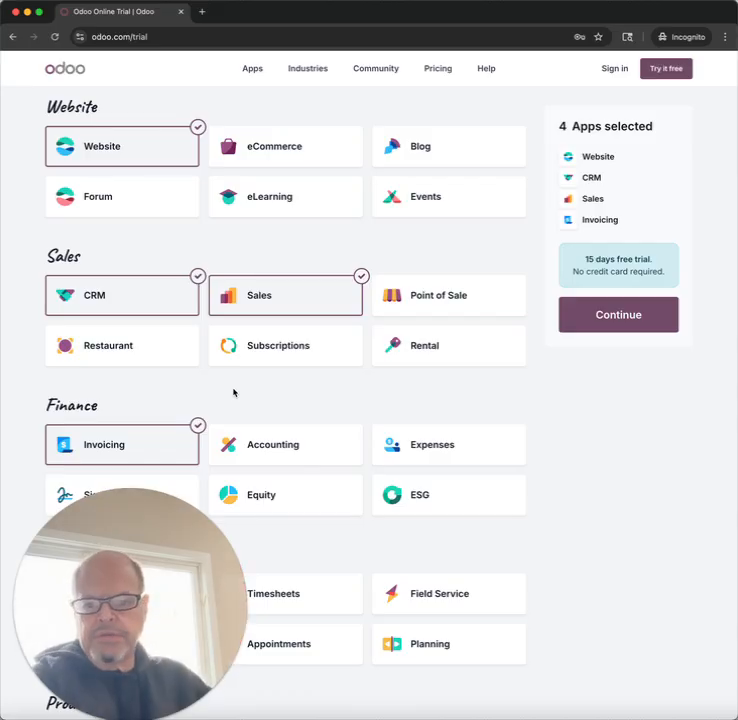
pyautogui.scroll(-5, 233, 392)
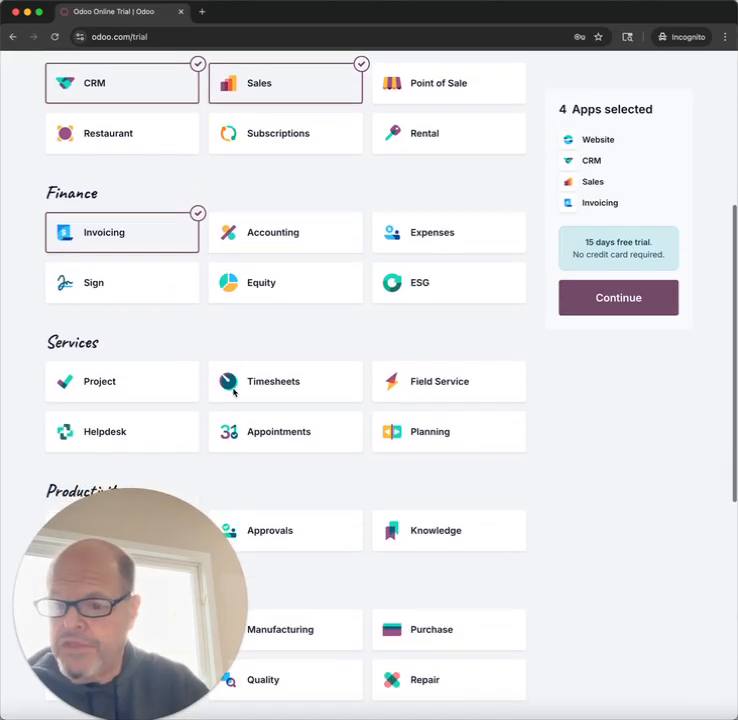
pyautogui.scroll(-2, 233, 392)
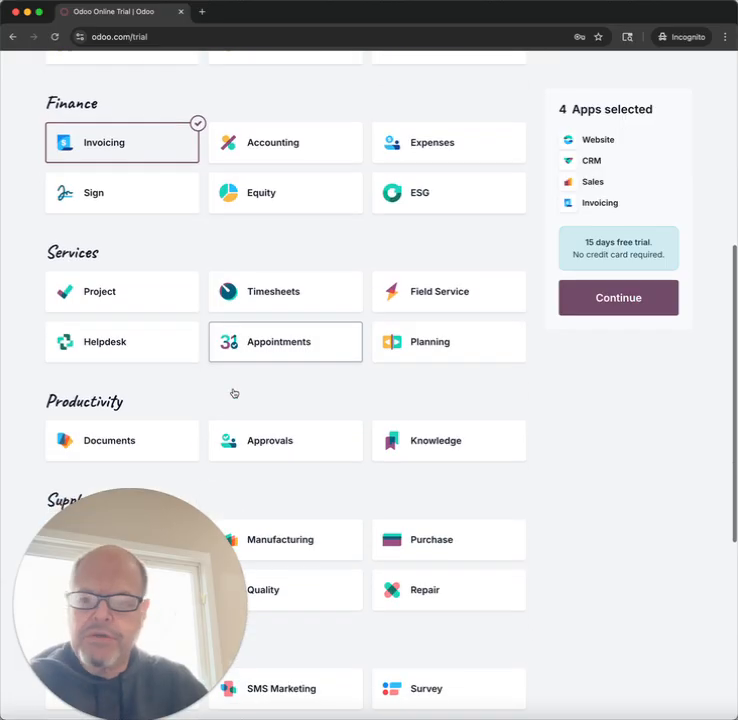
pyautogui.scroll(10, 233, 392)
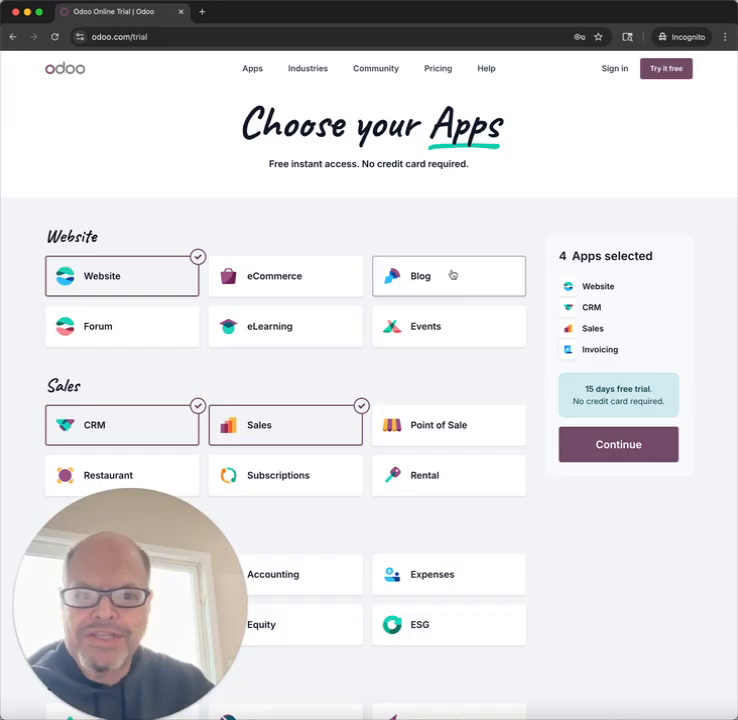
pyautogui.click(600, 446)
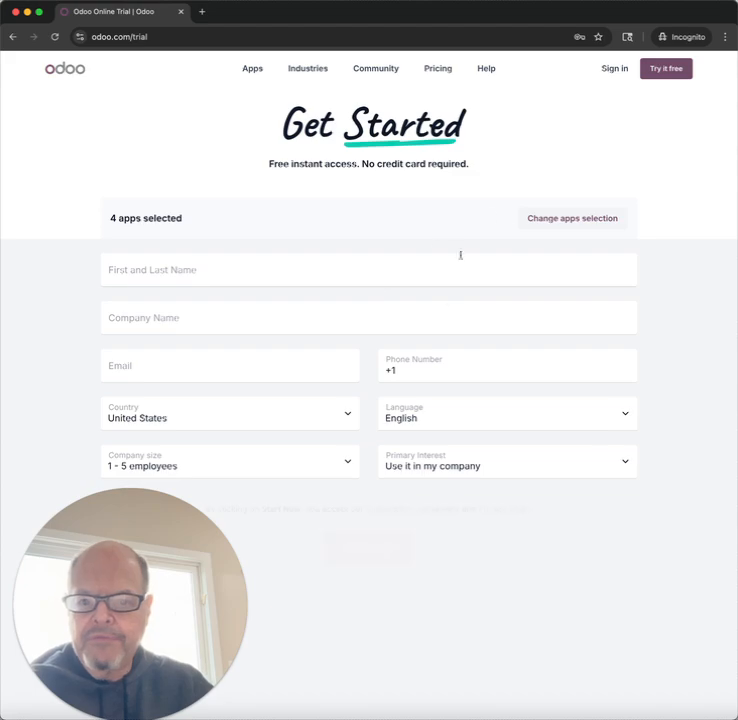
# Step: Fill in the trial registration with the saved contact details and company name FunFurn!, and submit it
pyautogui.click(381, 264)
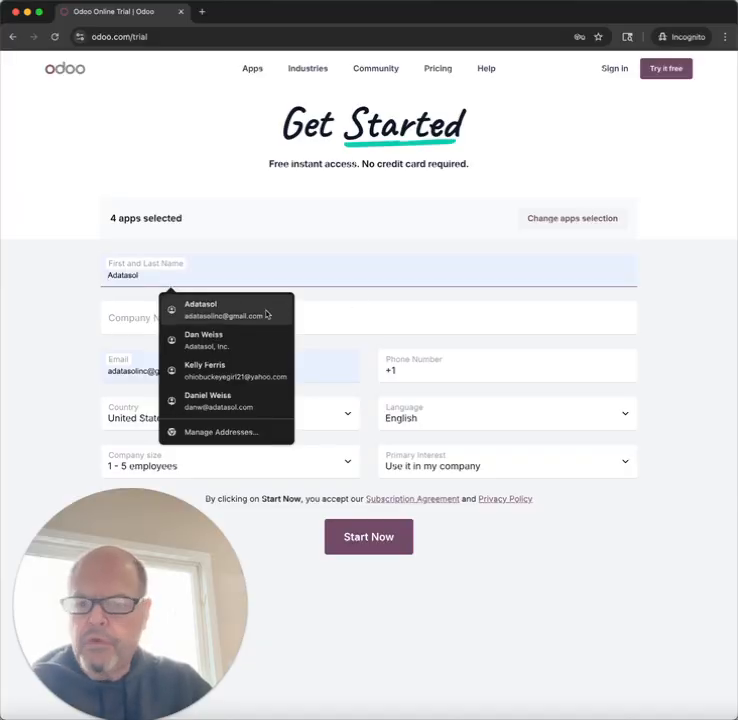
pyautogui.click(252, 397)
pyautogui.click(191, 314)
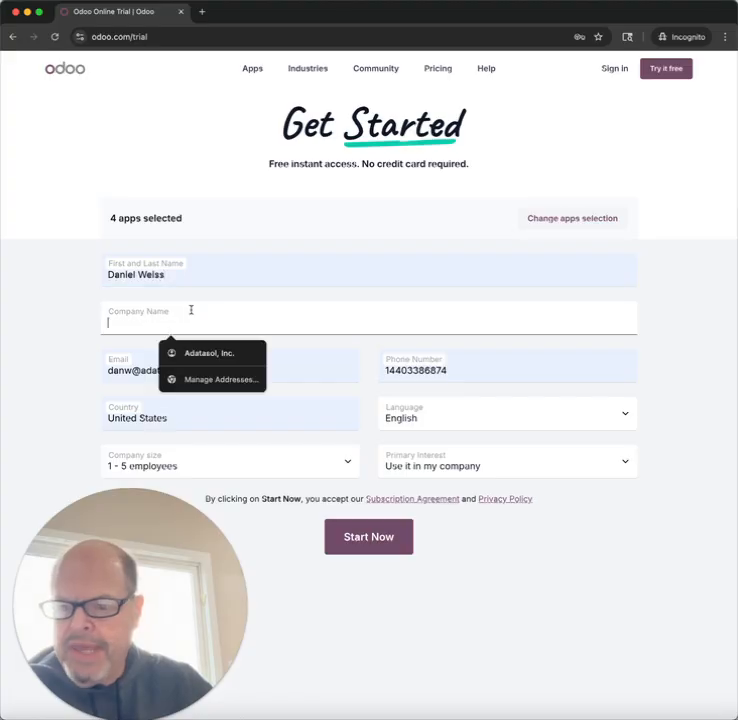
pyautogui.write('Ad')
pyautogui.press('BackSpace')
pyautogui.press('BackSpace')
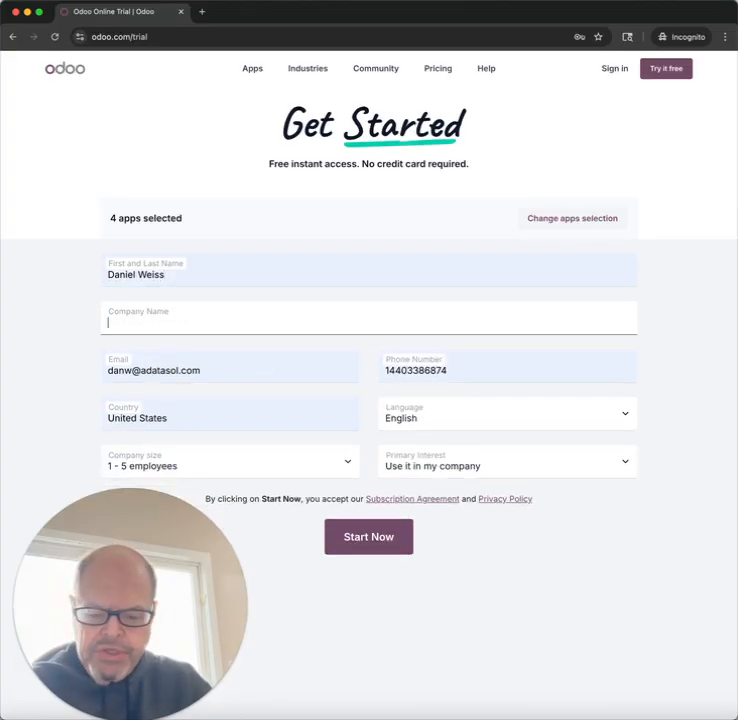
pyautogui.write('Fun')
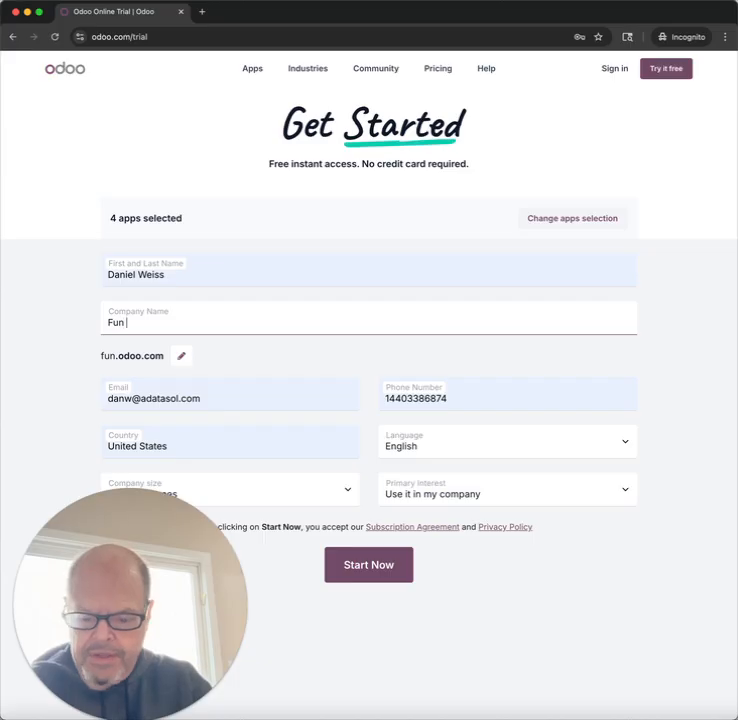
pyautogui.write(' F')
pyautogui.press('BackSpace')
pyautogui.press('BackSpace')
pyautogui.write('Furn')
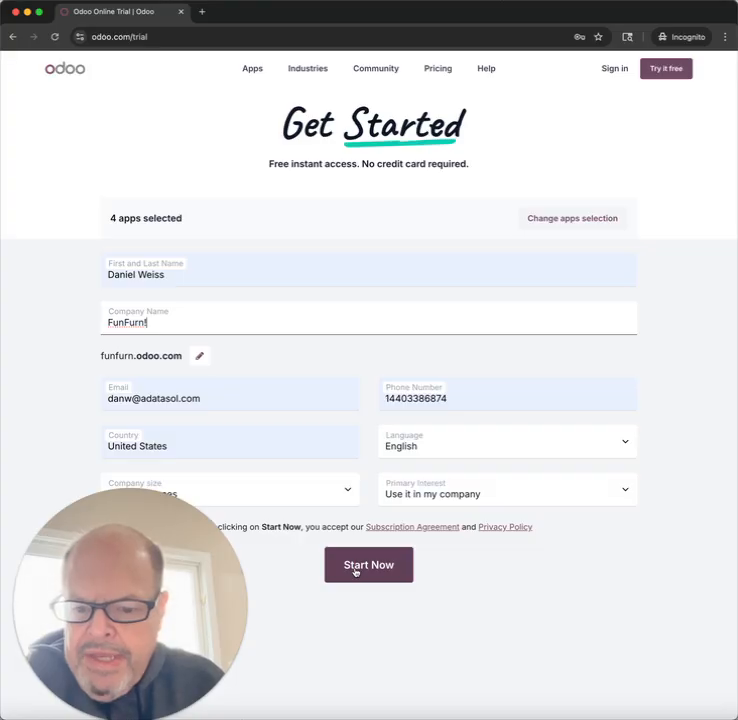
pyautogui.click(355, 566)
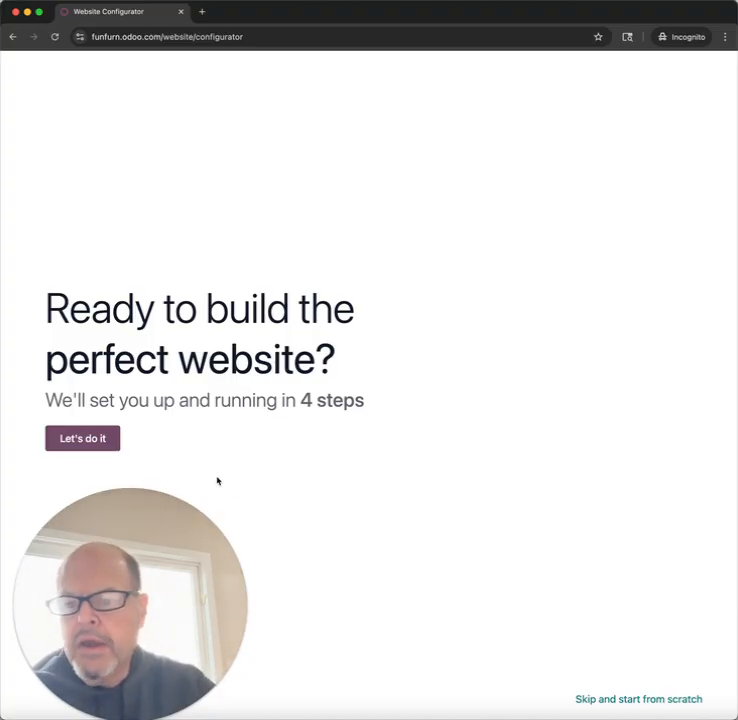
# Step: Describe the site in the website configurator as a website for a furniture store business with the objective to get leads
pyautogui.click(86, 440)
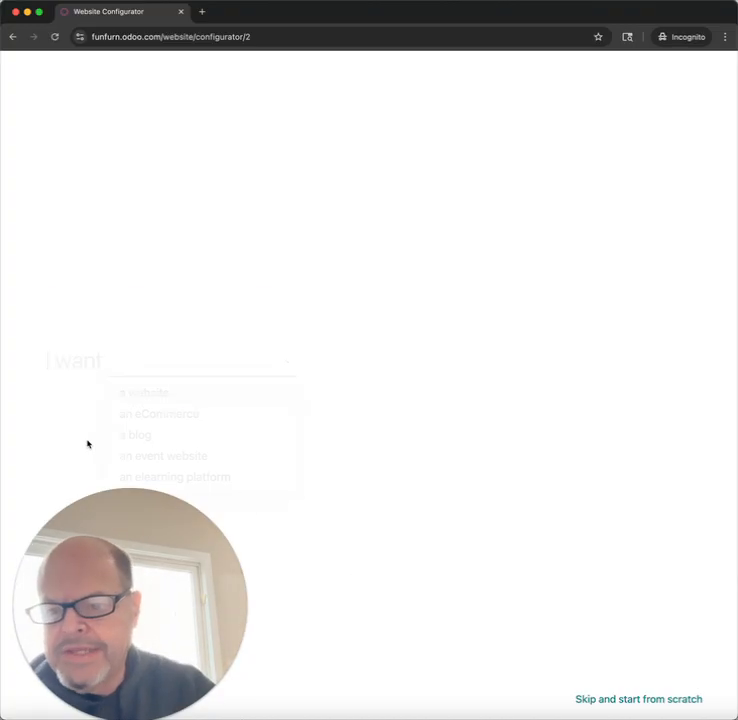
pyautogui.click(155, 394)
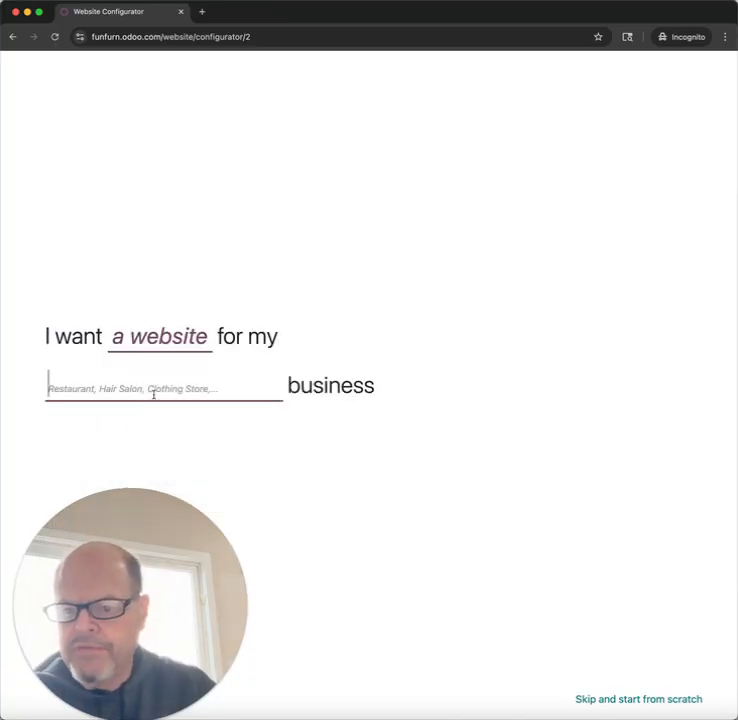
pyautogui.write('fr')
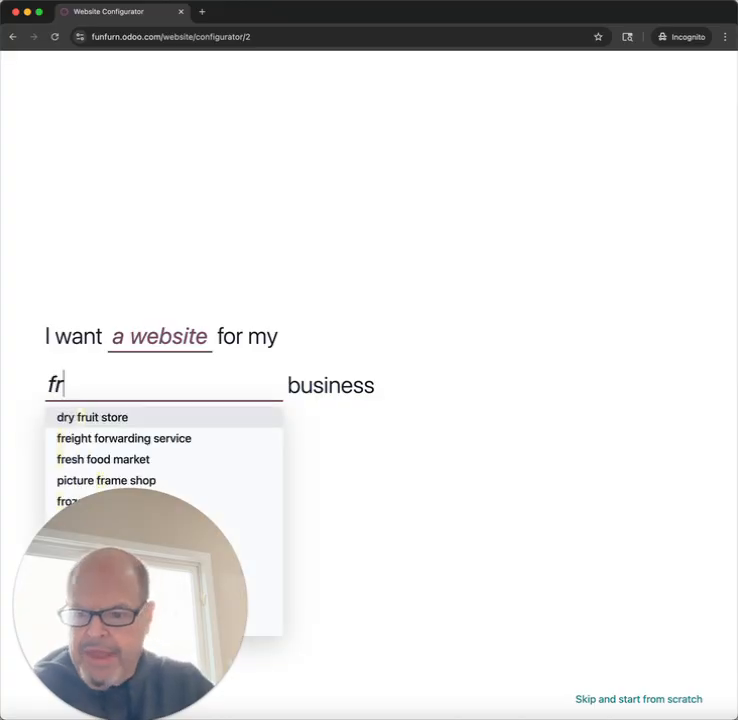
pyautogui.press('BackSpace')
pyautogui.write('urn')
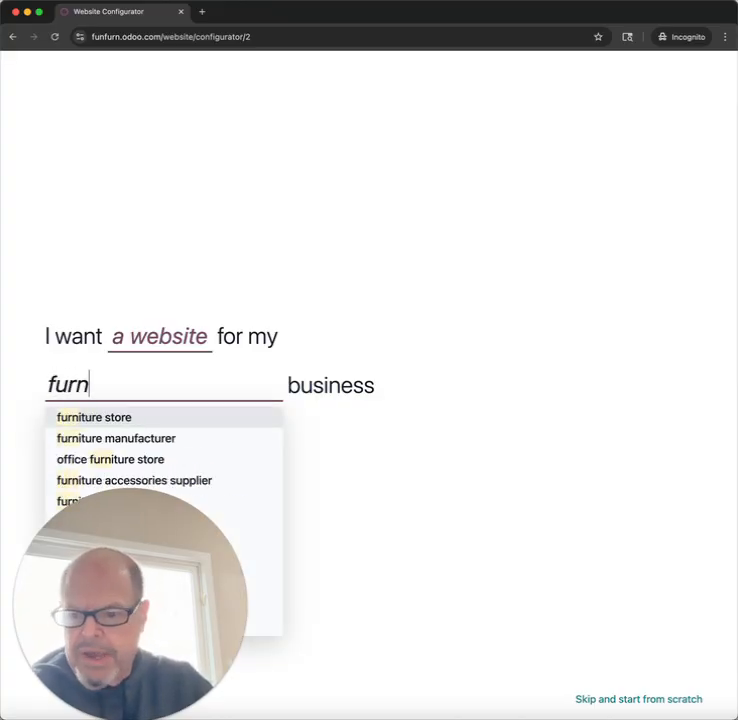
pyautogui.click(152, 420)
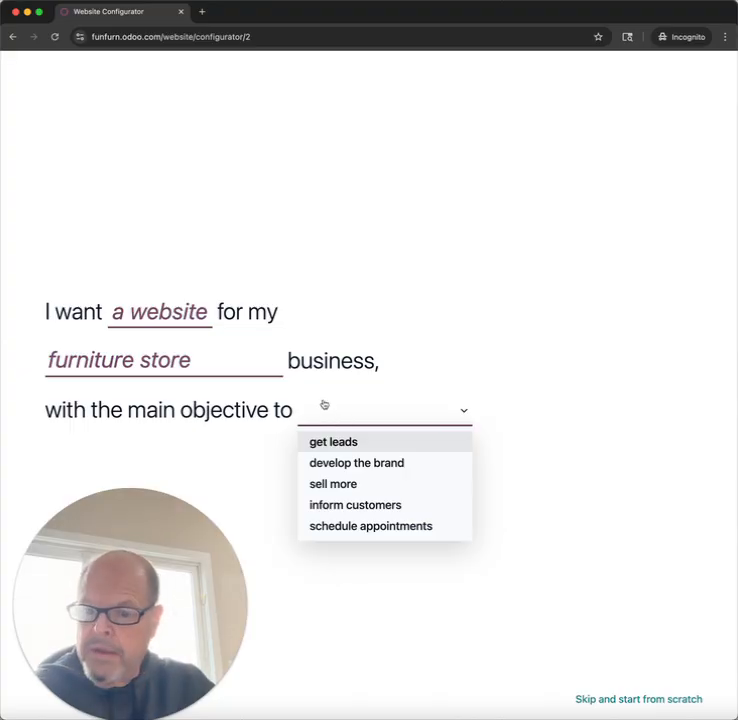
pyautogui.click(345, 450)
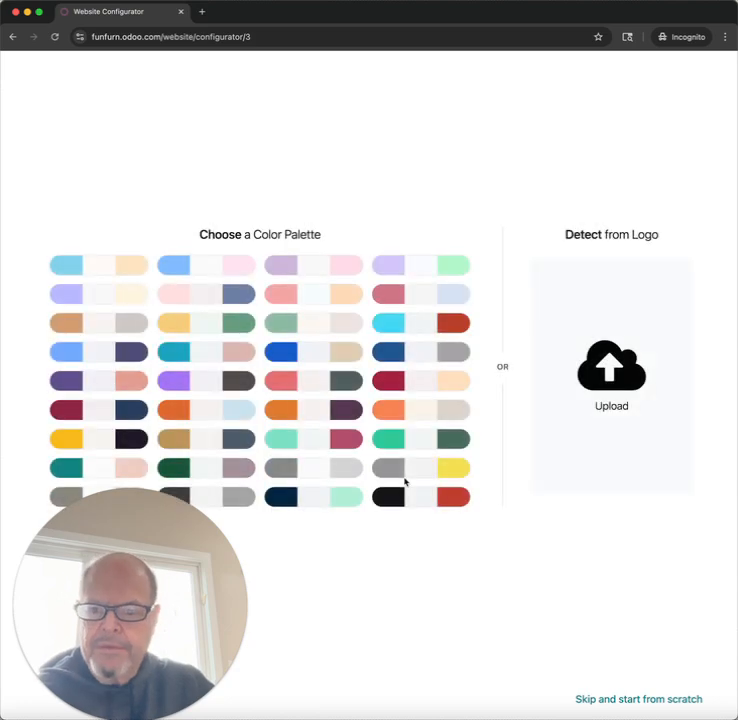
# Step: Upload the FunFurn! logo image from the CONSULT folder and accept the colour palette detected from it
pyautogui.click(614, 366)
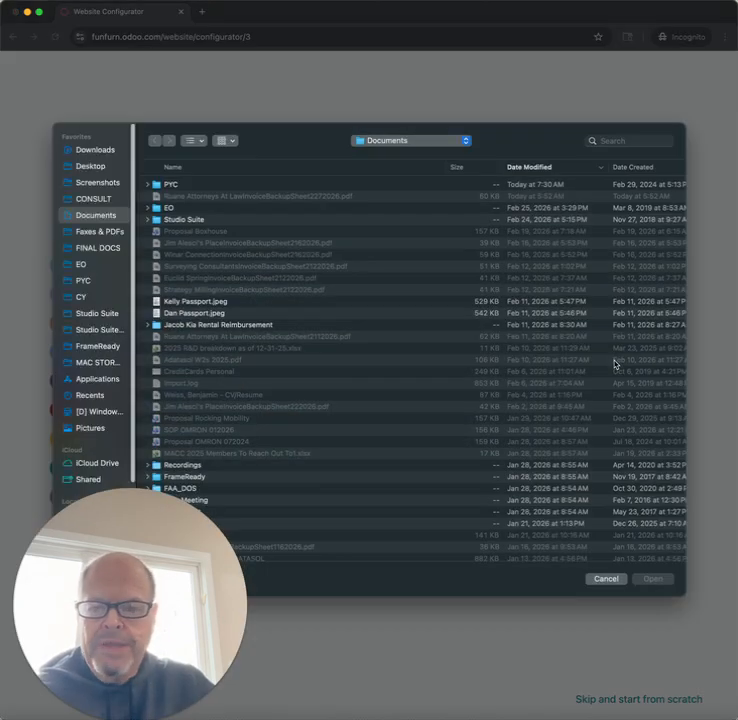
pyautogui.click(85, 199)
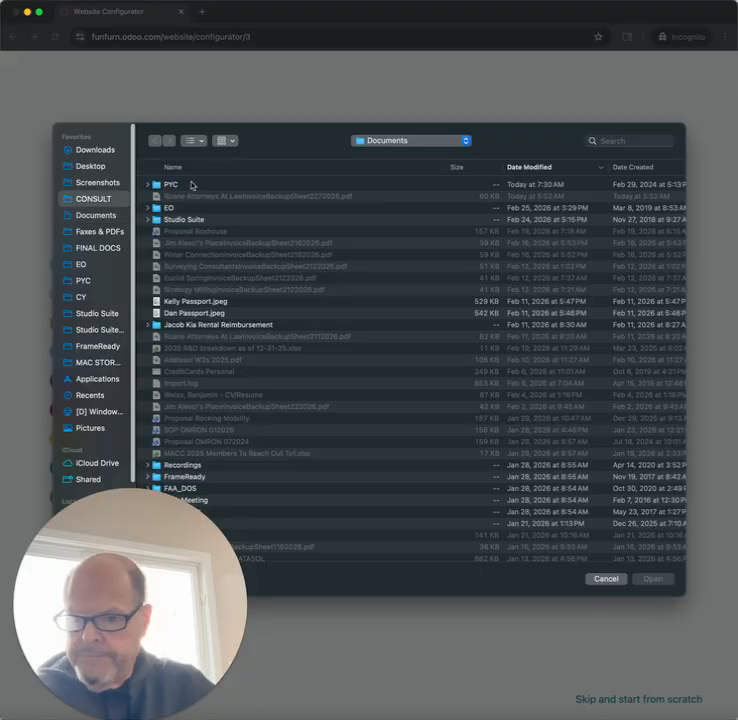
pyautogui.doubleClick(178, 184)
pyautogui.click(231, 184)
pyautogui.doubleClick(231, 184)
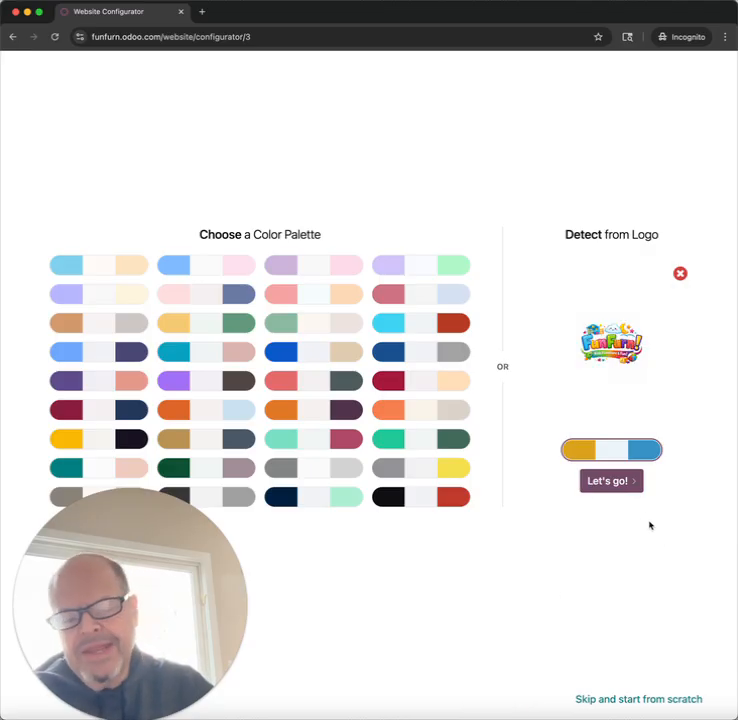
pyautogui.click(626, 489)
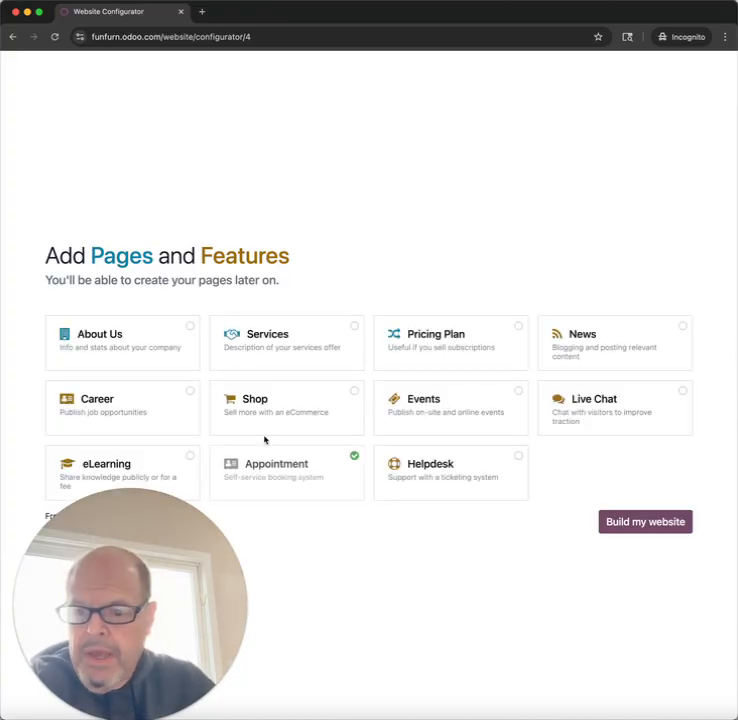
# Step: Add the About Us page and build the website with the suggested blue, orange and black theme
pyautogui.click(190, 331)
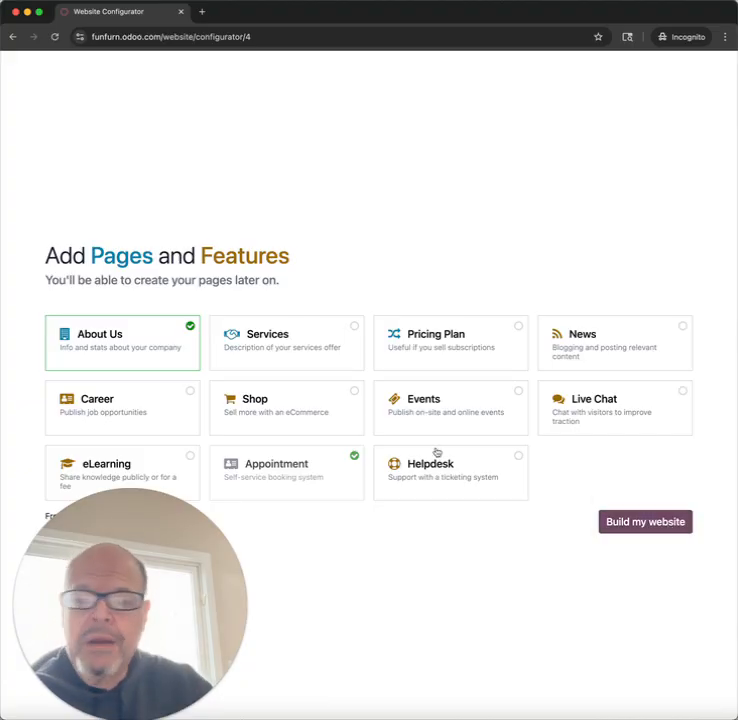
pyautogui.click(631, 522)
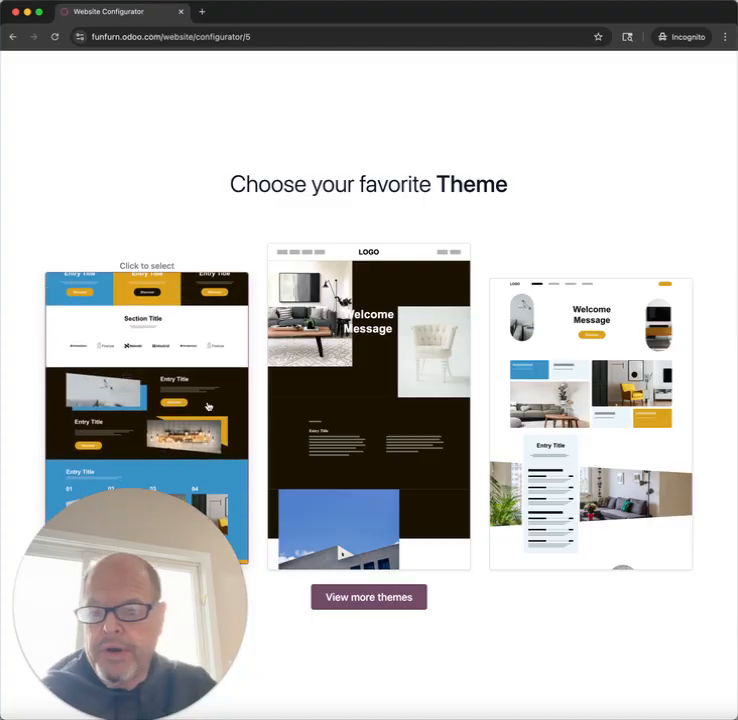
pyautogui.click(207, 396)
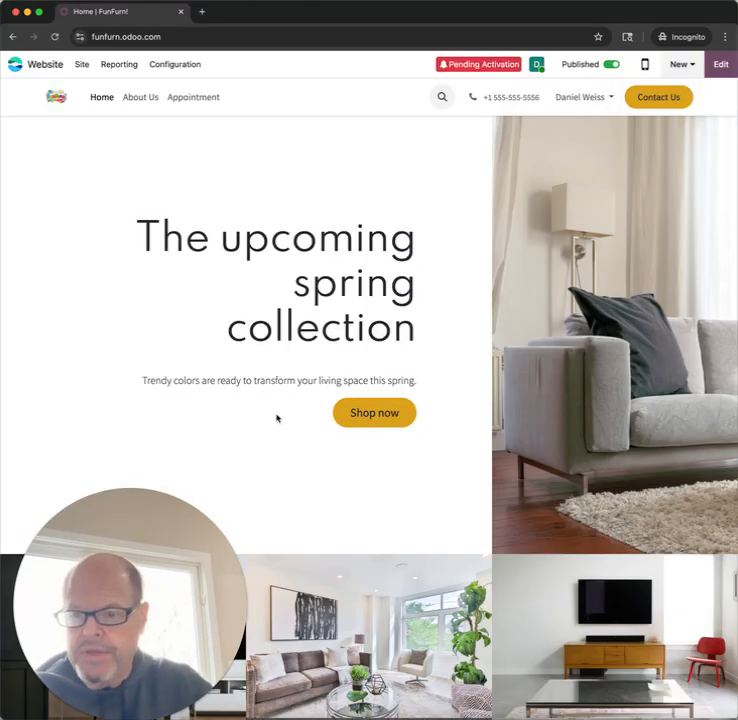
pyautogui.scroll(-3, 318, 471)
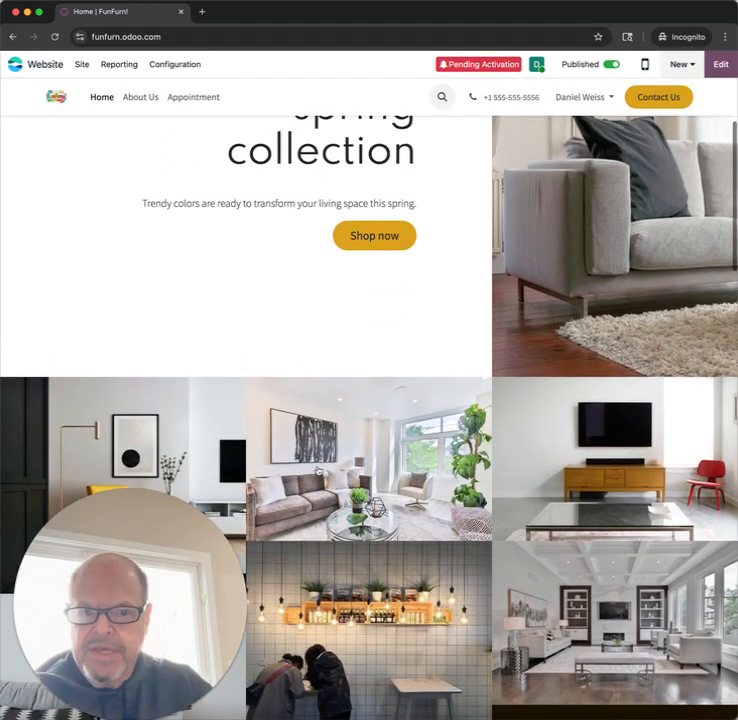
# Step: Open the home page in the website editor and examine the style options of the heading and a gallery image
pyautogui.scroll(3, 400, 330)
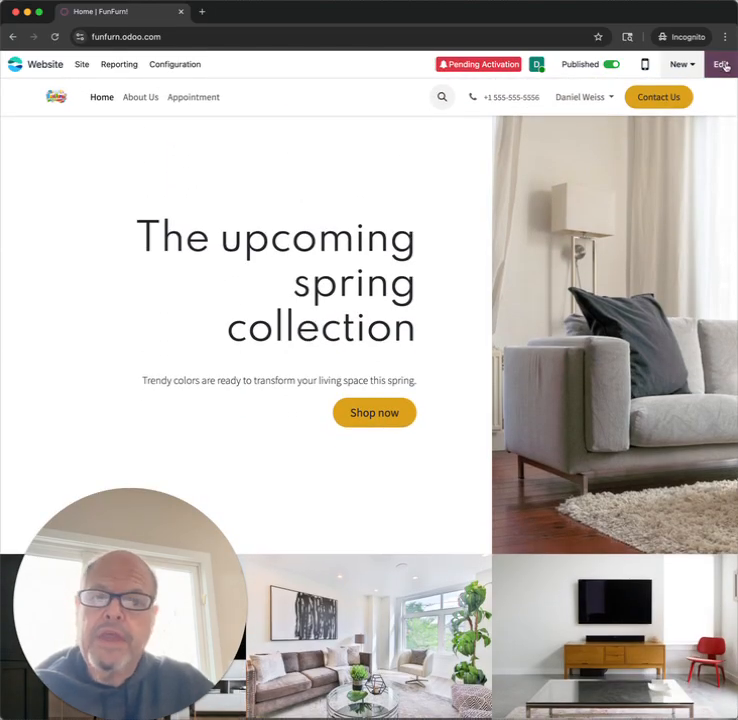
pyautogui.click(723, 64)
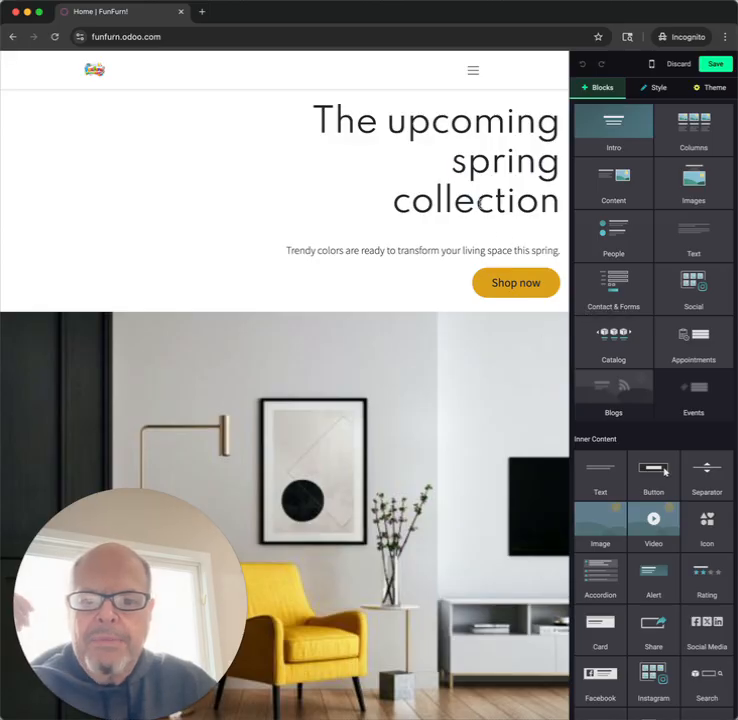
pyautogui.click(480, 203)
pyautogui.scroll(-5, 456, 346)
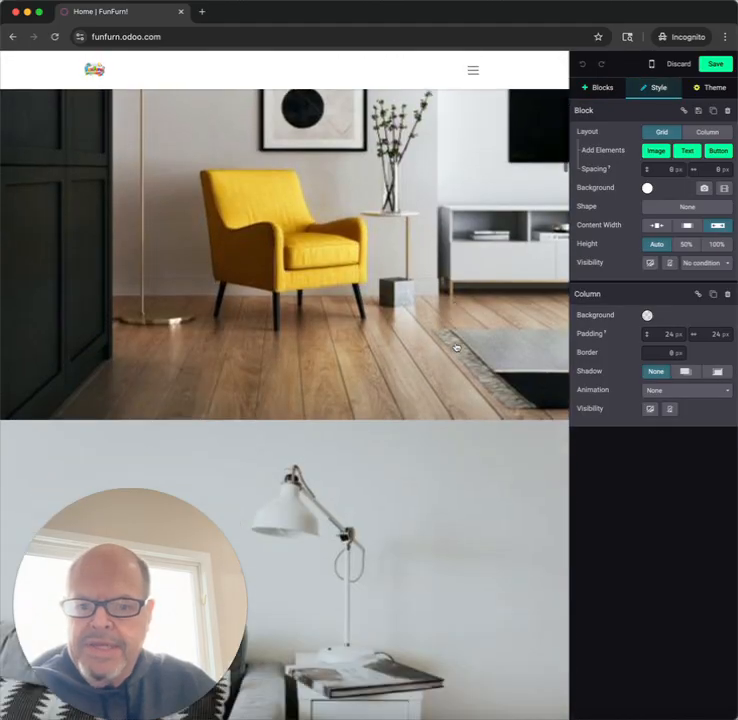
pyautogui.click(454, 502)
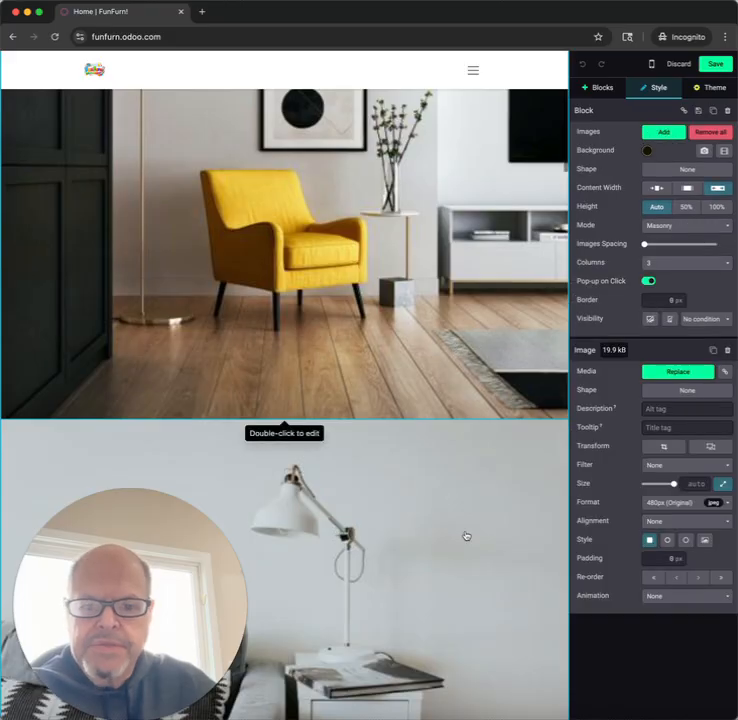
pyautogui.scroll(-5, 465, 536)
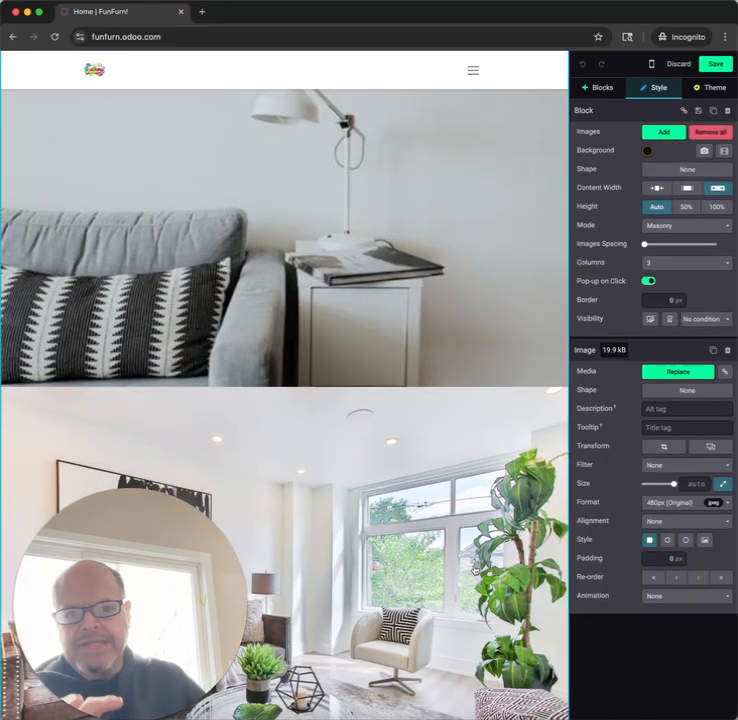
# Step: Review the building blocks and inner content elements available for the home page, and save to leave the editor
pyautogui.click(606, 92)
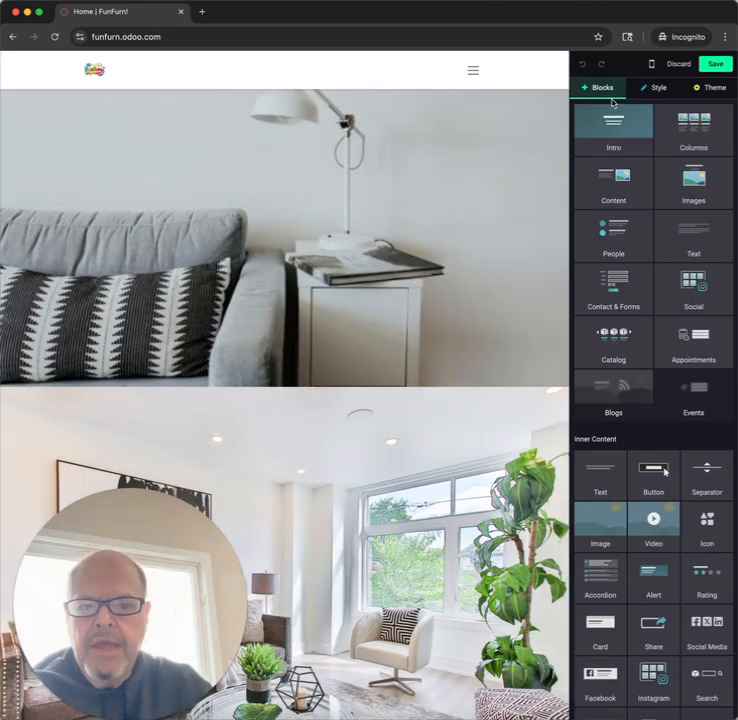
pyautogui.scroll(-5, 626, 283)
pyautogui.scroll(4, 626, 283)
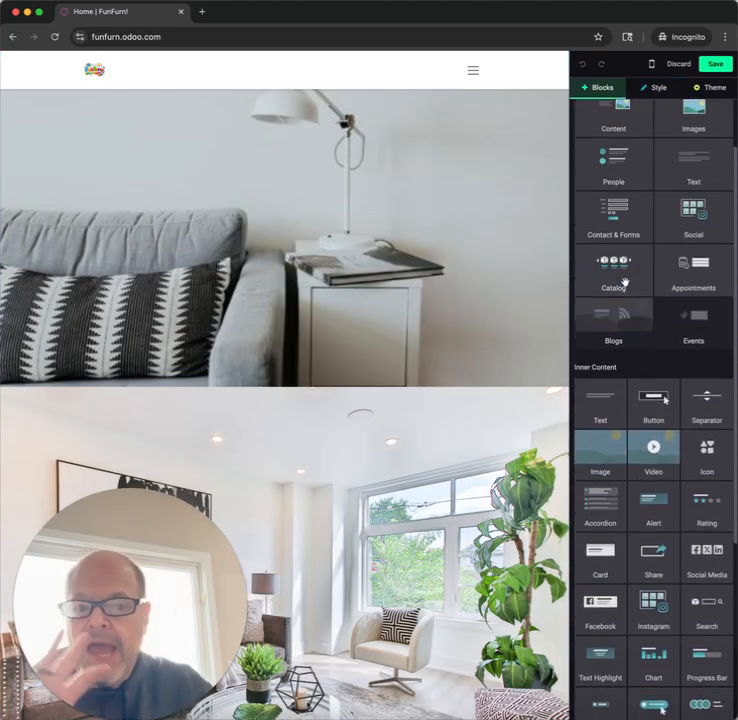
pyautogui.scroll(1, 625, 283)
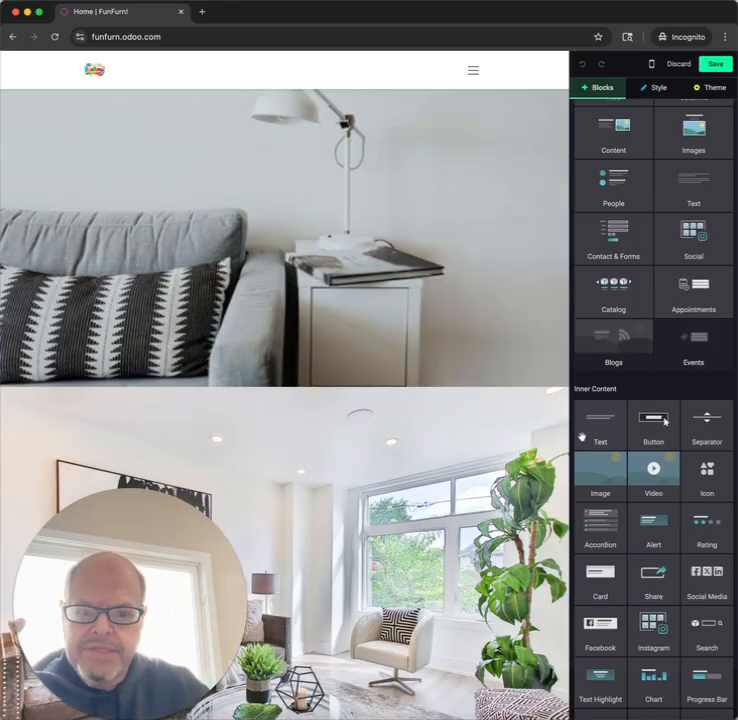
pyautogui.scroll(2, 581, 437)
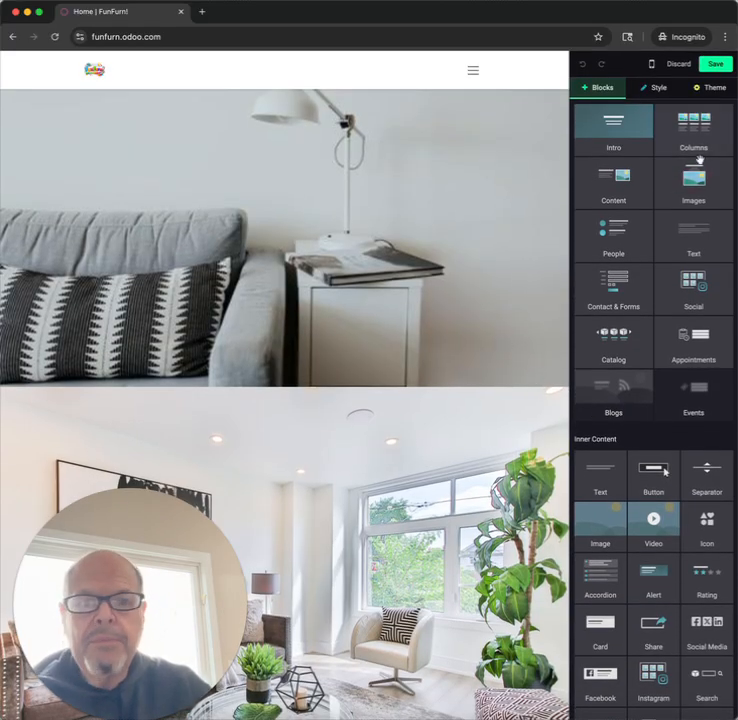
pyautogui.click(715, 63)
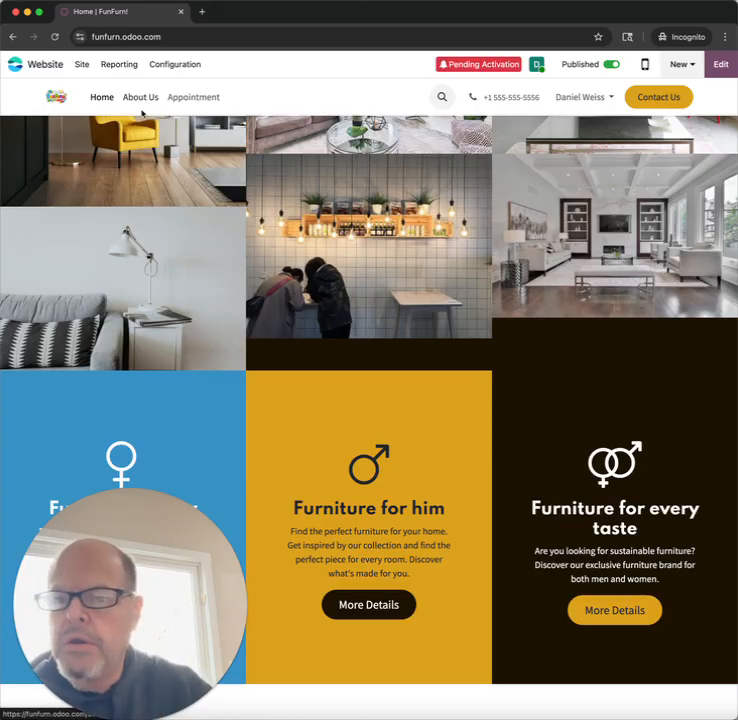
# Step: Open the Contact Us page from the site's page list and start editing it
pyautogui.click(80, 65)
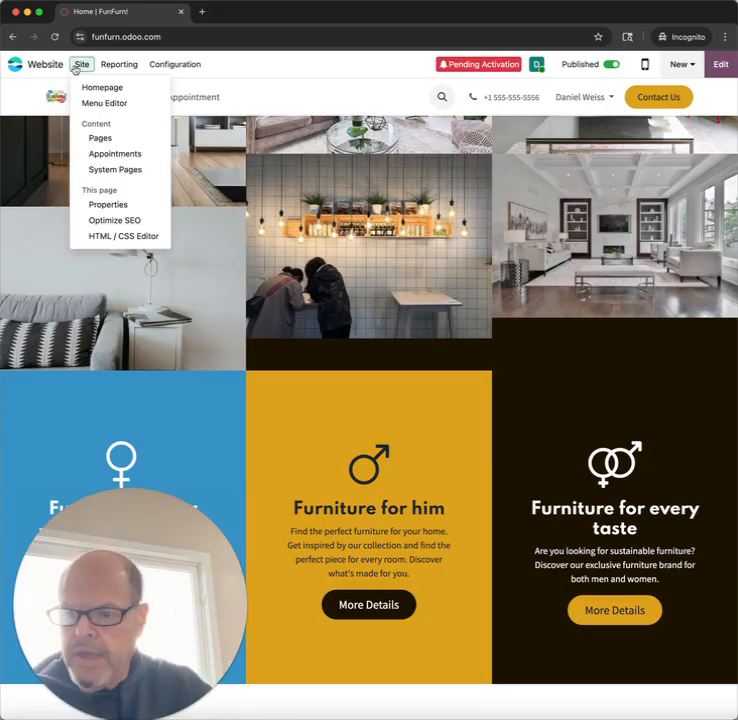
pyautogui.click(88, 147)
pyautogui.click(66, 196)
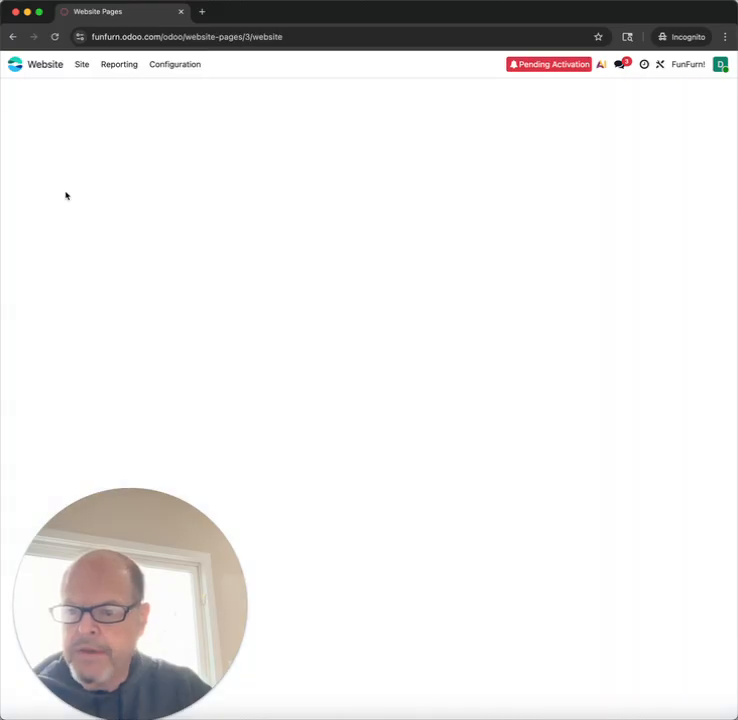
pyautogui.click(718, 66)
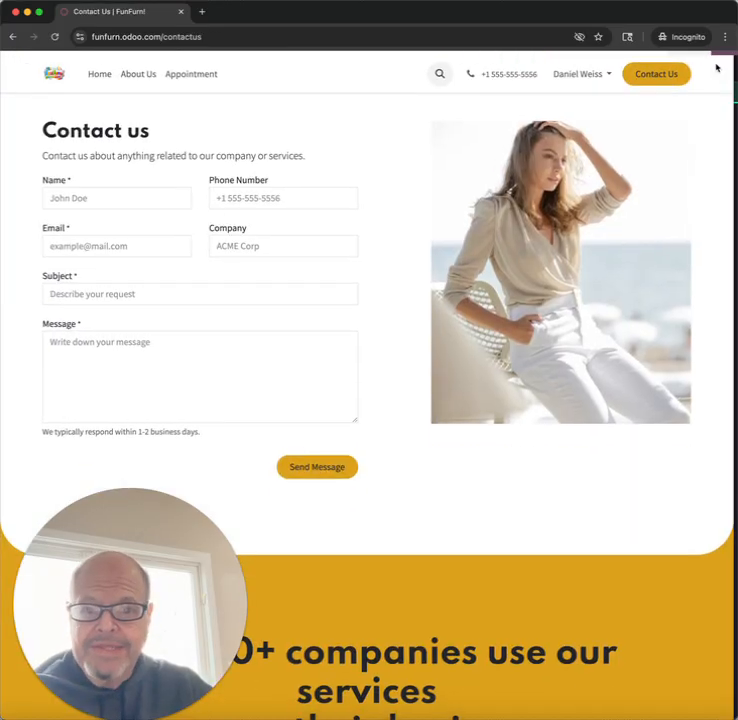
# Step: Select the contact form on the page and set its action to Create an Opportunity
pyautogui.scroll(-5, 209, 464)
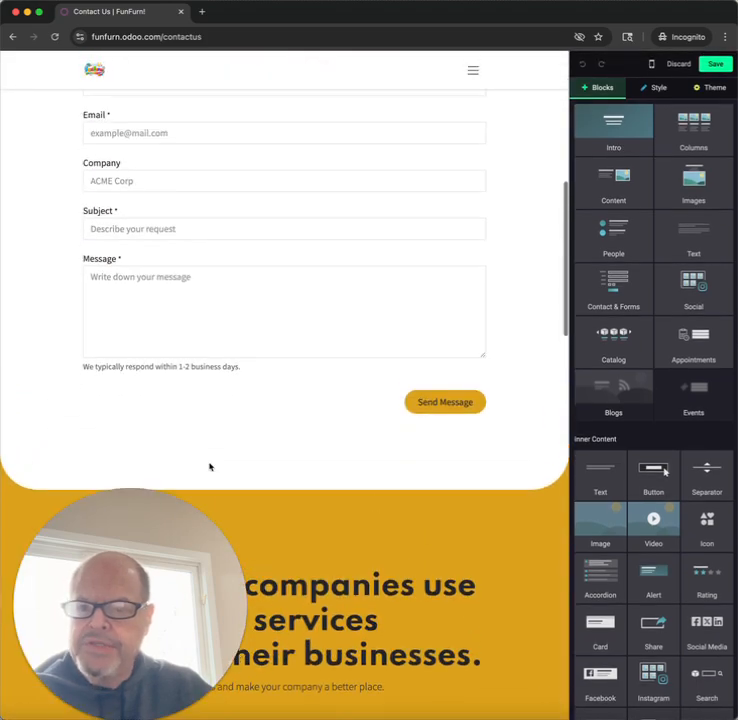
pyautogui.scroll(2, 209, 450)
pyautogui.click(194, 156)
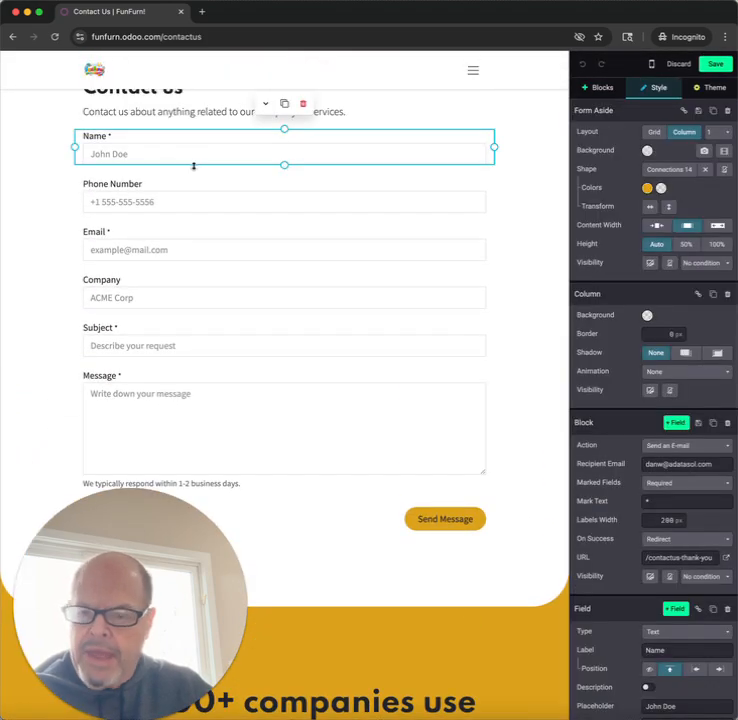
pyautogui.click(189, 205)
pyautogui.click(189, 255)
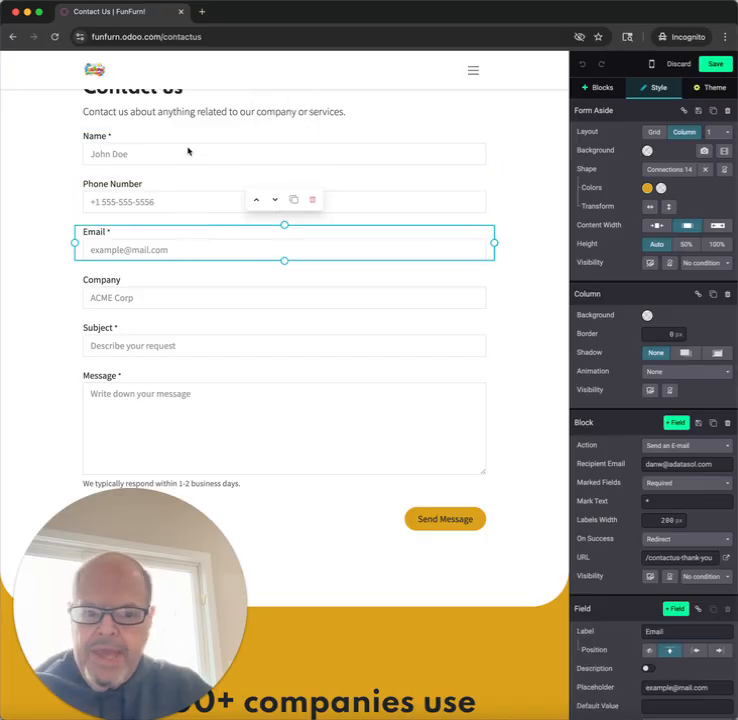
pyautogui.click(188, 150)
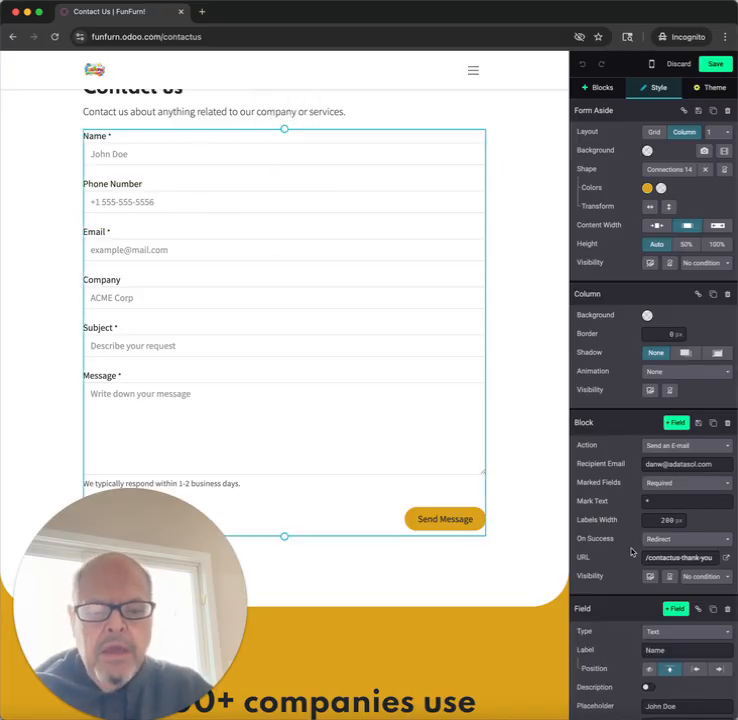
pyautogui.click(695, 446)
pyautogui.click(696, 468)
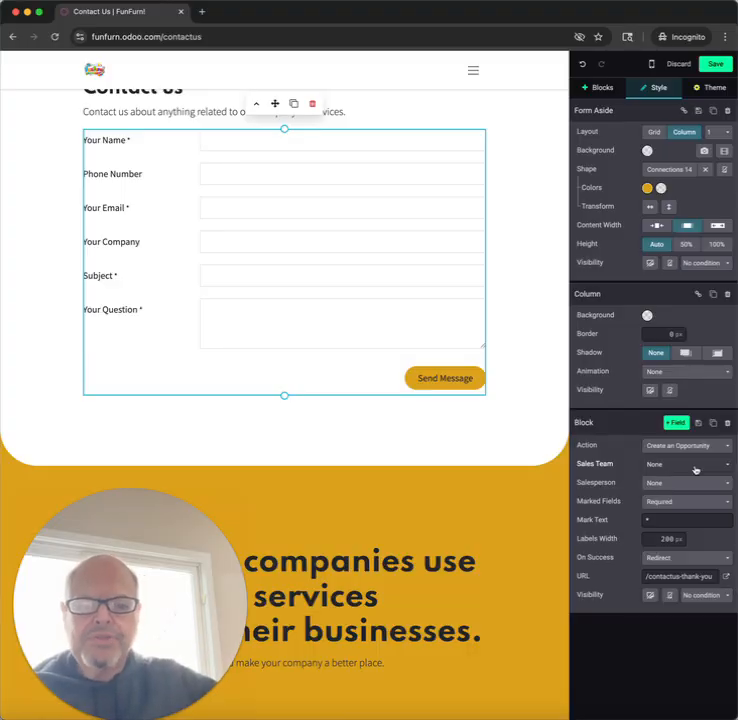
# Step: Assign the form's opportunities to the Sales team, keep the salesperson as None, and save the page
pyautogui.click(695, 466)
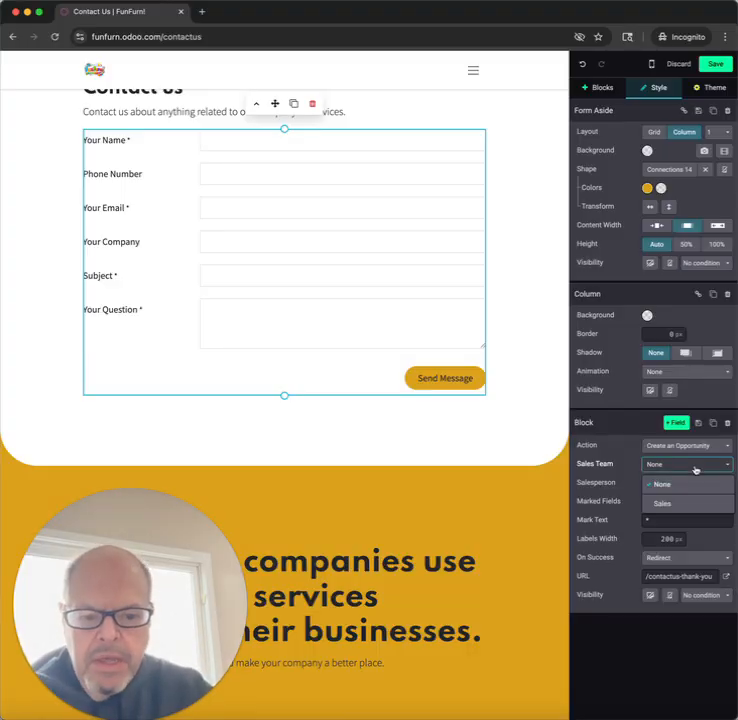
pyautogui.click(690, 503)
pyautogui.click(690, 485)
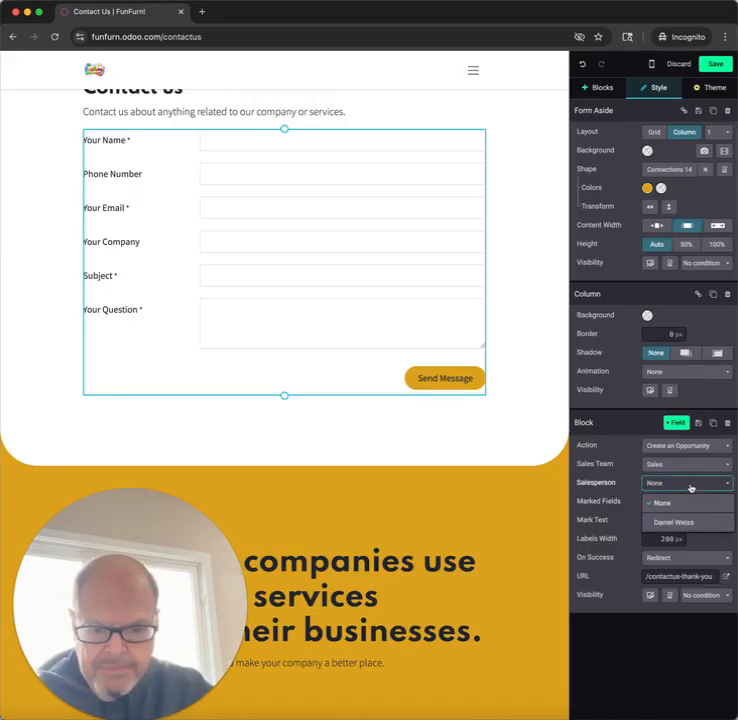
pyautogui.click(610, 492)
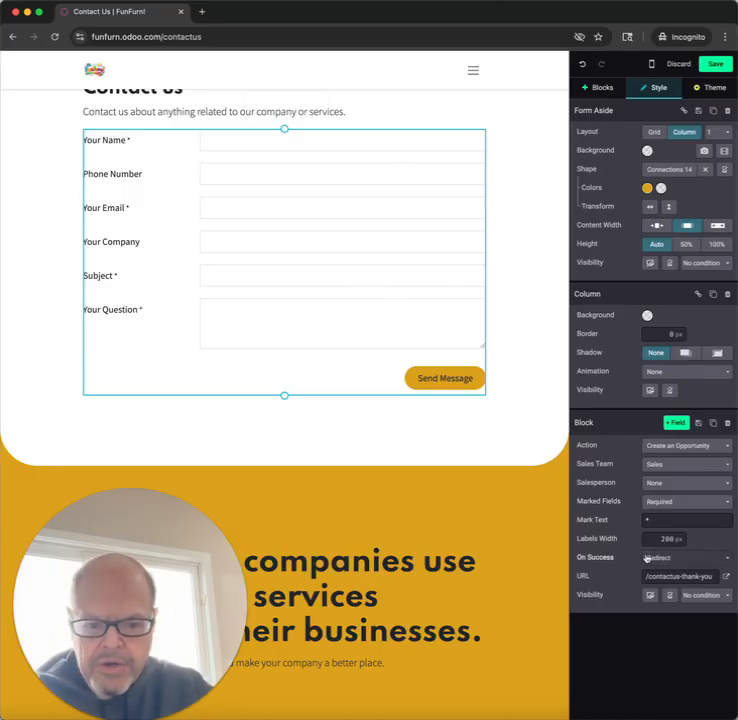
pyautogui.click(714, 63)
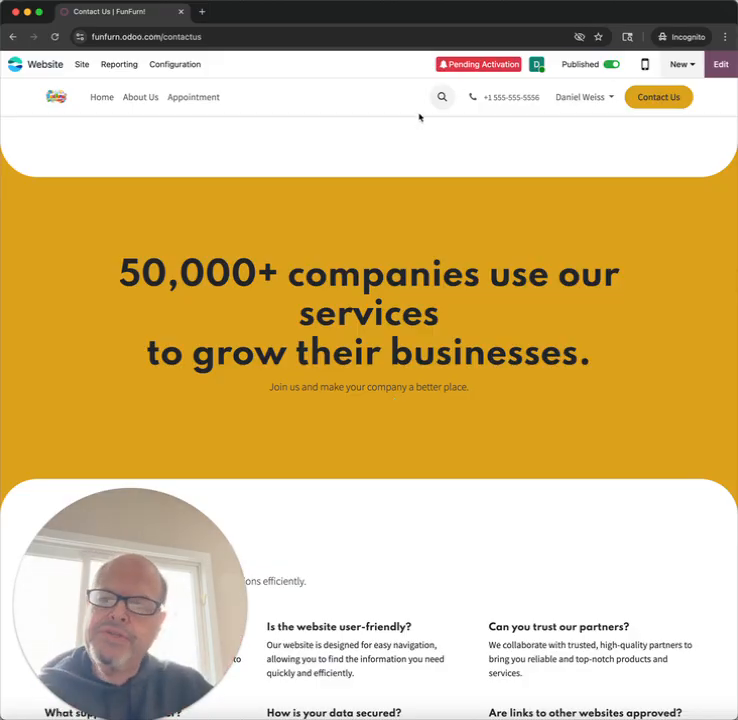
pyautogui.moveTo(158, 36); pyautogui.dragTo(42, 36)
pyautogui.press('super+c')
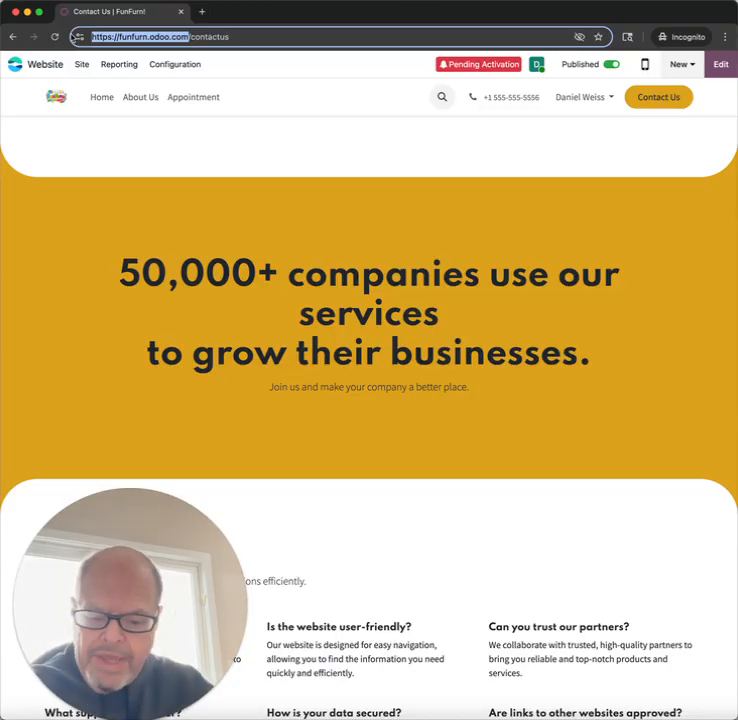
pyautogui.press('super+t')
pyautogui.press('super+v')
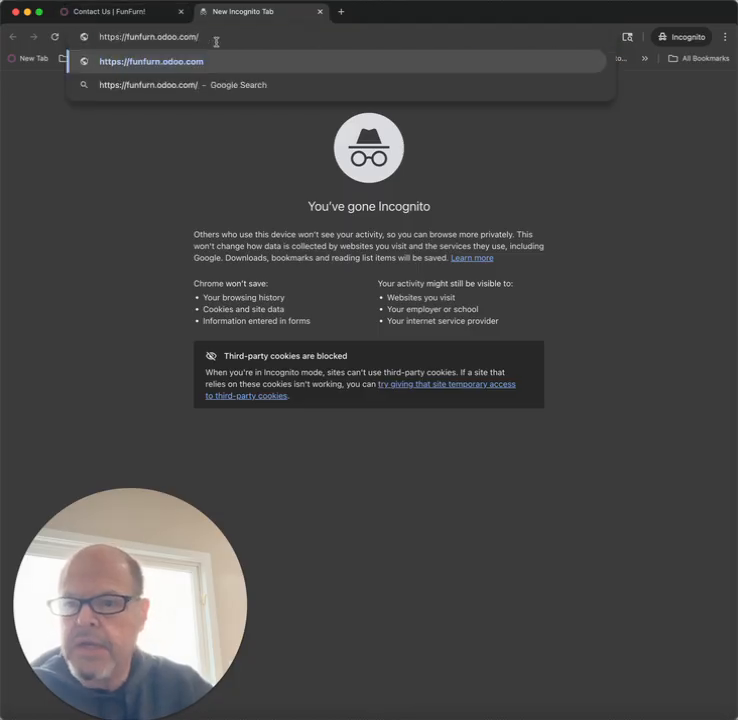
pyautogui.press('Return')
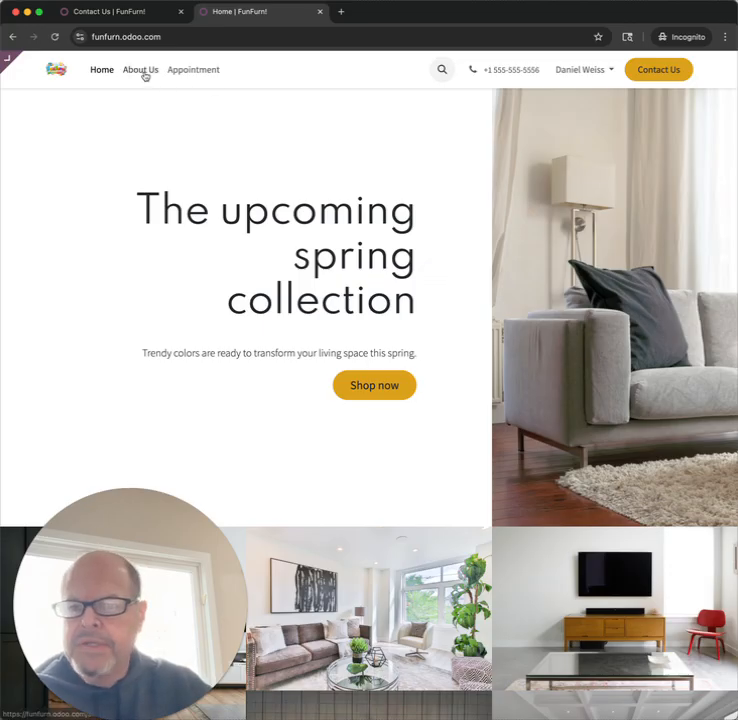
pyautogui.click(656, 69)
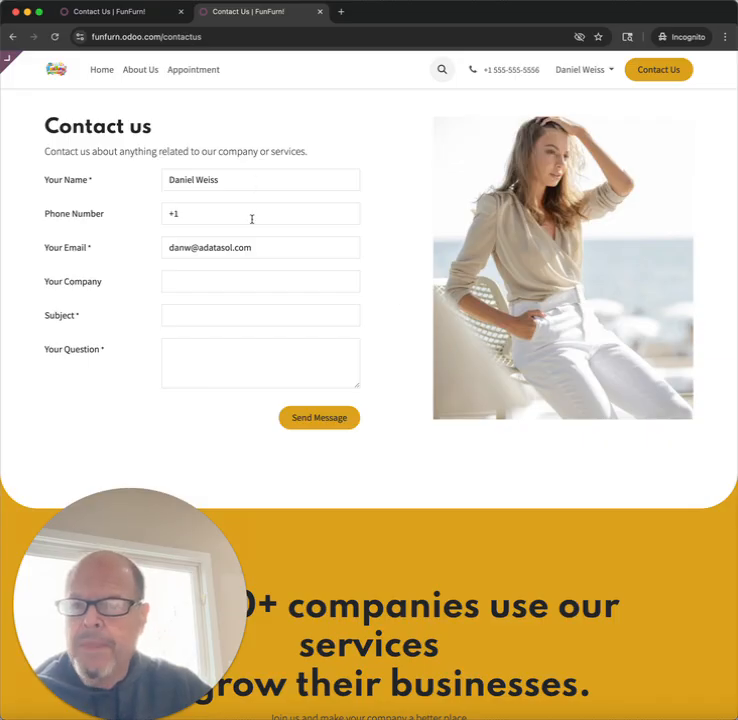
# Step: Complete the contact form with the phone number, company Test Company, subject "I want some furniture" and question "Test", and send it
pyautogui.moveTo(248, 180); pyautogui.dragTo(130, 181)
pyautogui.click(191, 215)
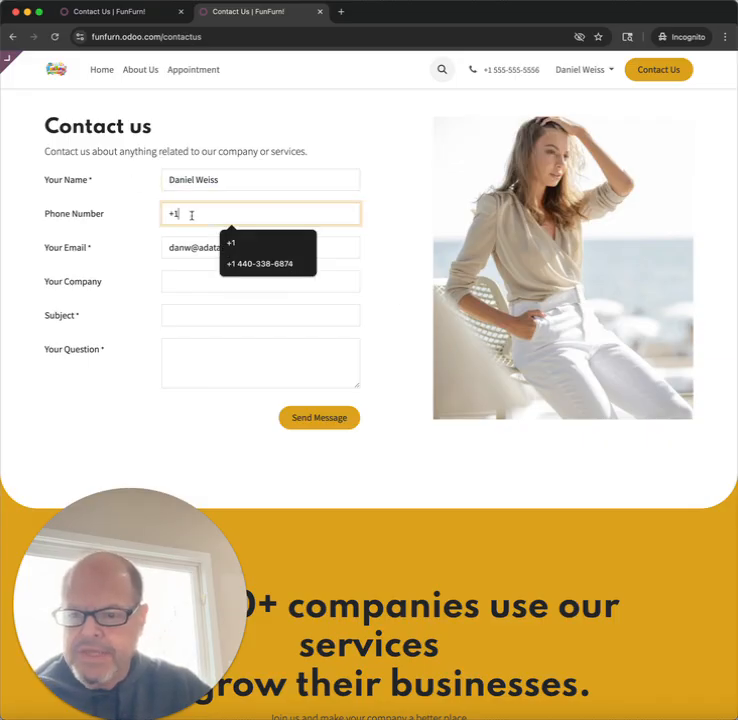
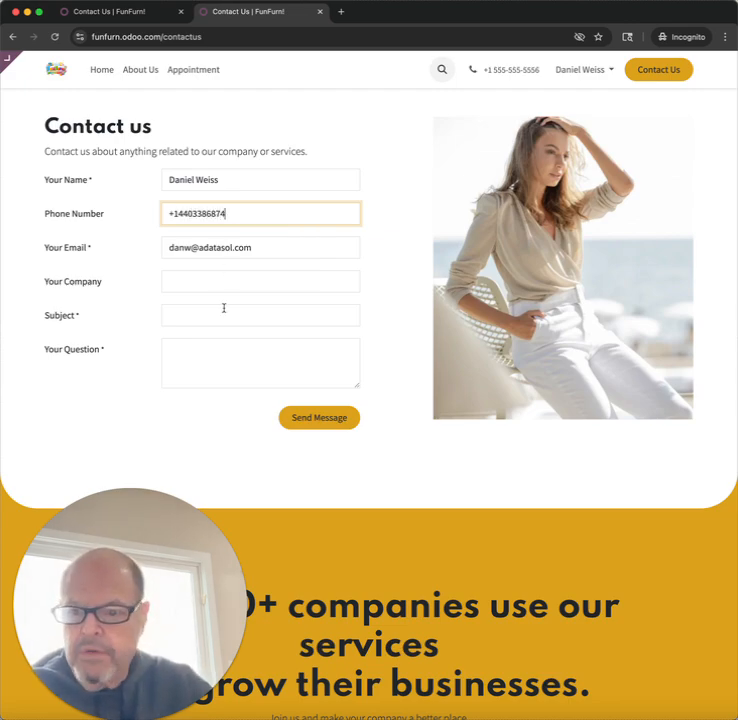
pyautogui.click(217, 279)
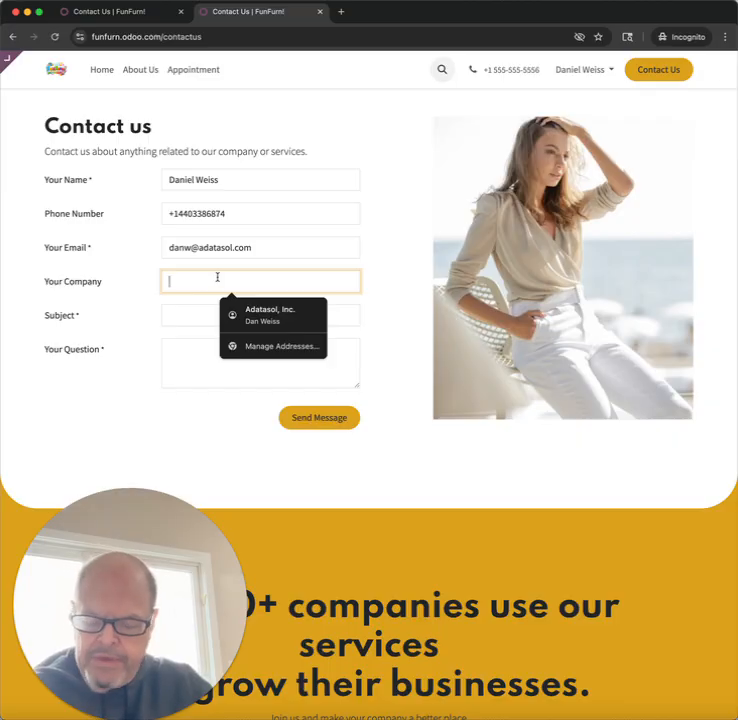
pyautogui.press('Escape')
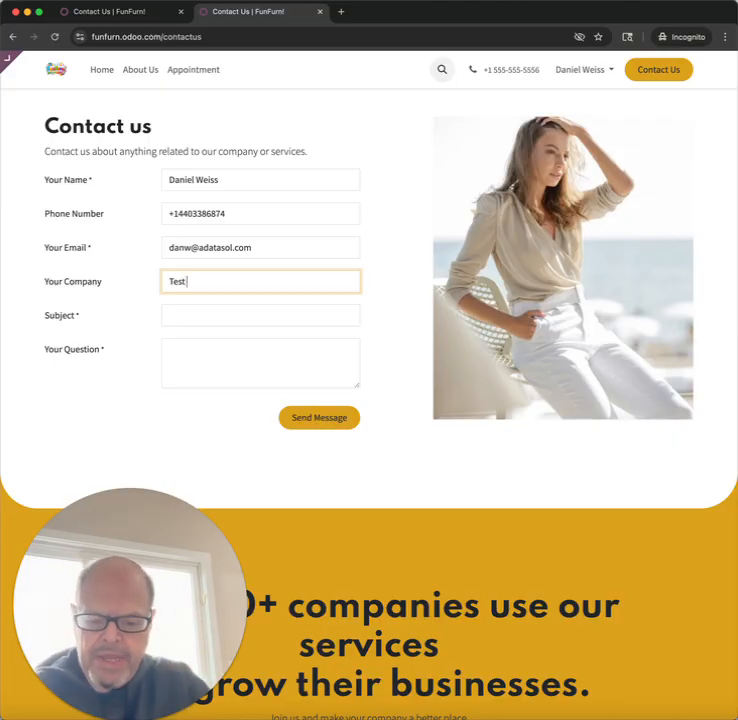
pyautogui.write('y')
pyautogui.press('Tab')
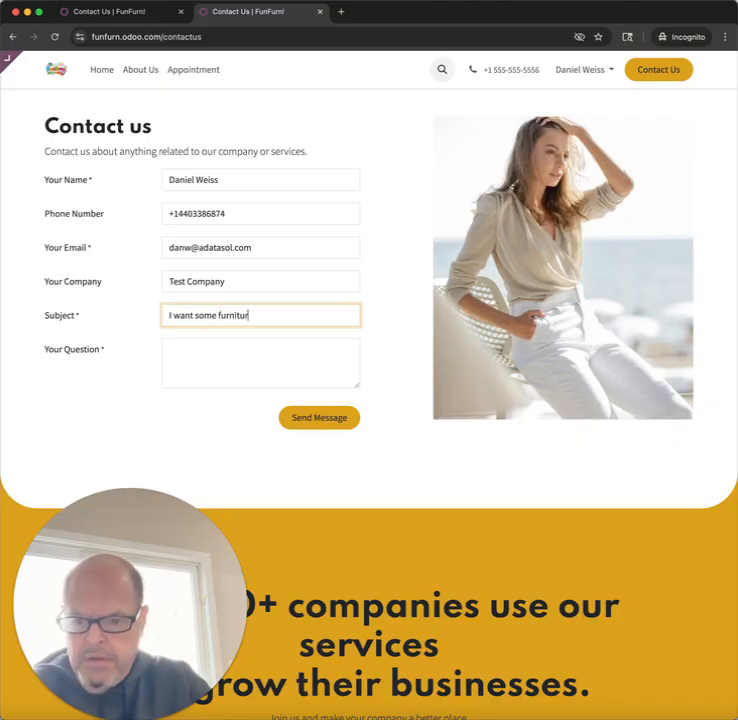
pyautogui.click(253, 375)
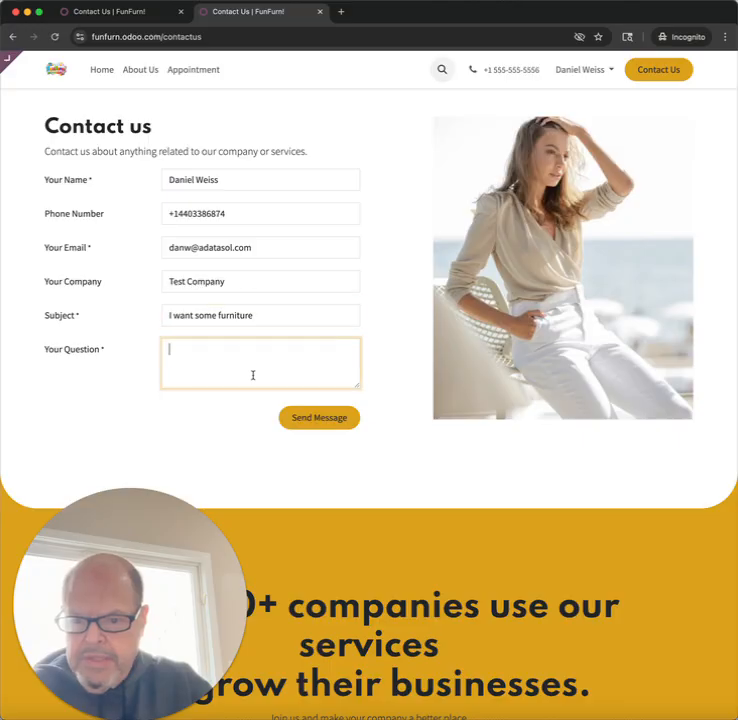
pyautogui.click(318, 424)
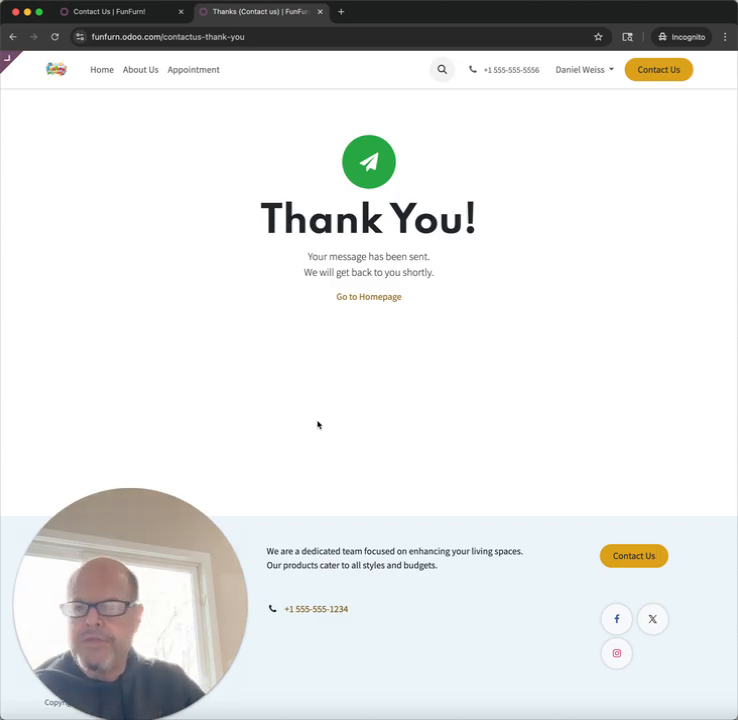
# Step: Return to the Odoo backend tab and open the "I want some furniture" opportunity in the CRM pipeline
pyautogui.click(143, 20)
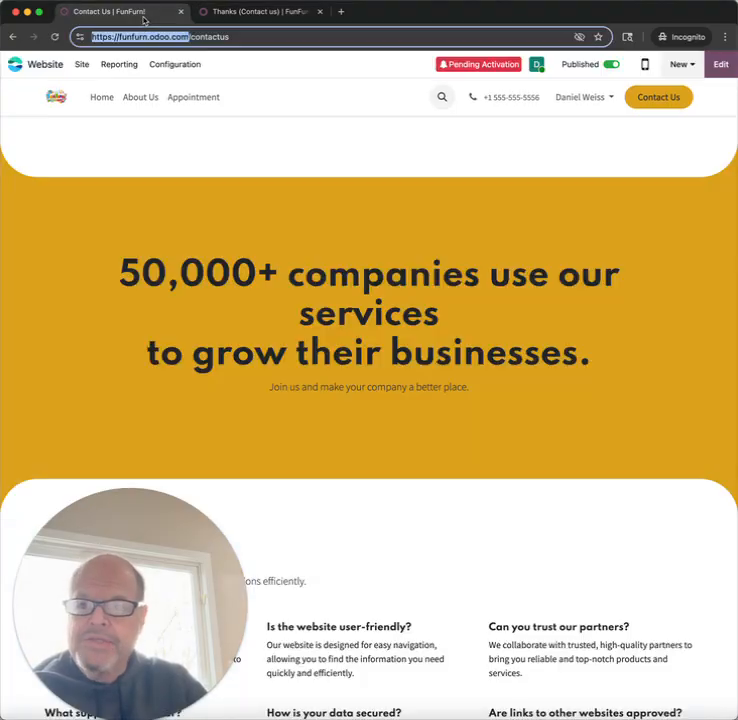
pyautogui.click(38, 65)
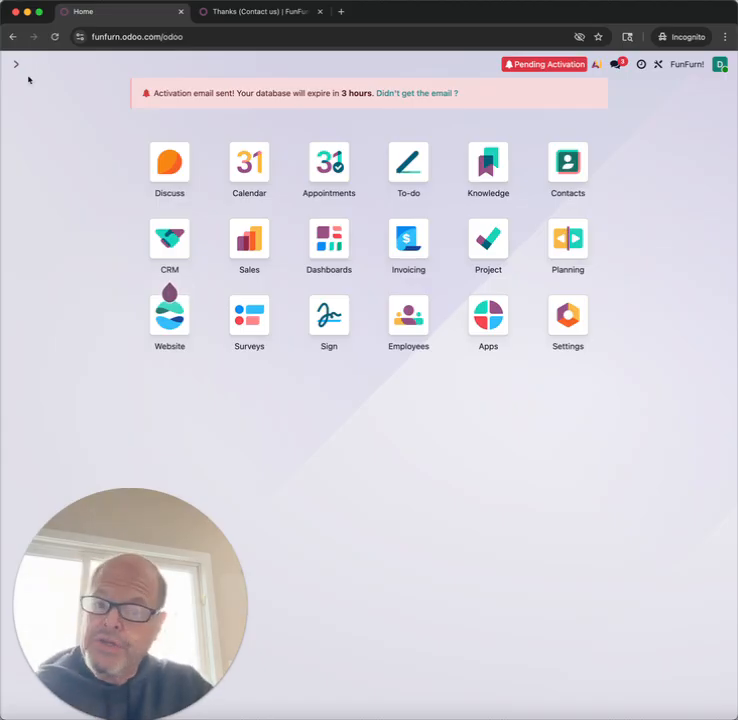
pyautogui.moveTo(171, 246)
pyautogui.click(170, 246)
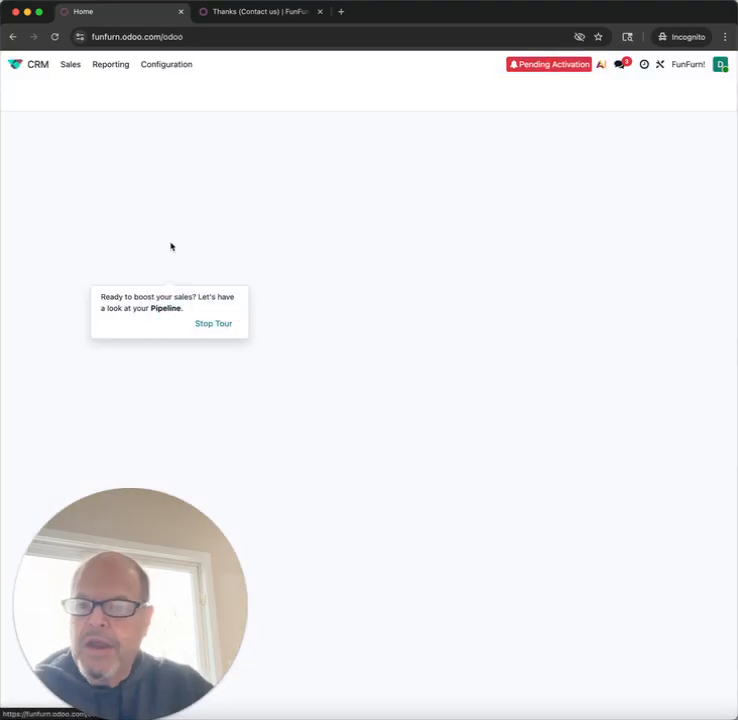
pyautogui.click(118, 176)
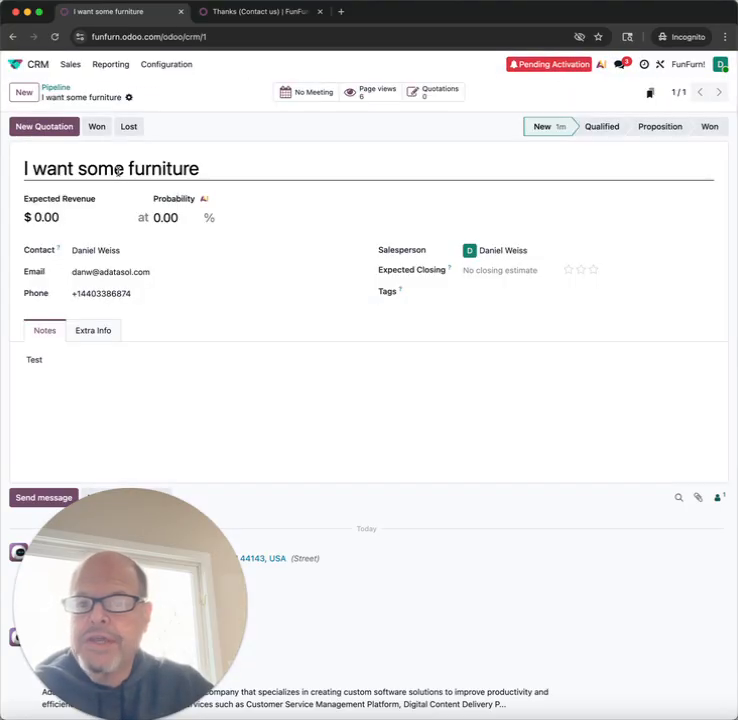